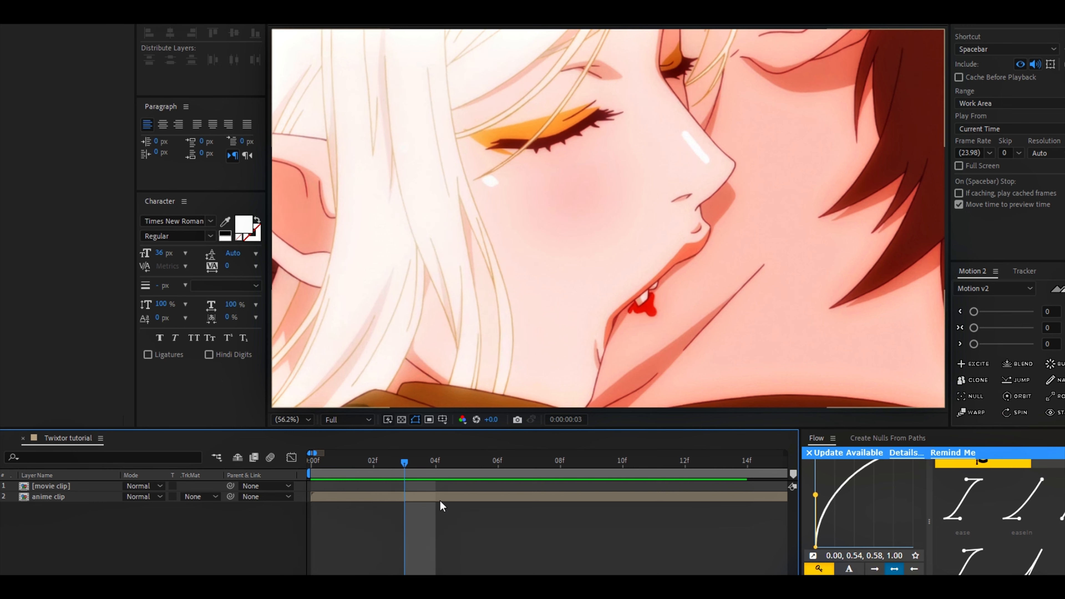
# Step: Split the anime clip layer at frames 3, 6, 9 and 12
pyautogui.hotkey('ctrl', 'shift', 'd')
pyautogui.scroll(-2, 401, 497)
pyautogui.scroll(2, 321, 470)
pyautogui.moveTo(362, 464); pyautogui.dragTo(511, 466)
pyautogui.hotkey('ctrl', 'shift', 'd')
pyautogui.hotkey('ctrl', 'shift', 'd')
pyautogui.hotkey('ctrl', 'shift', 'd')
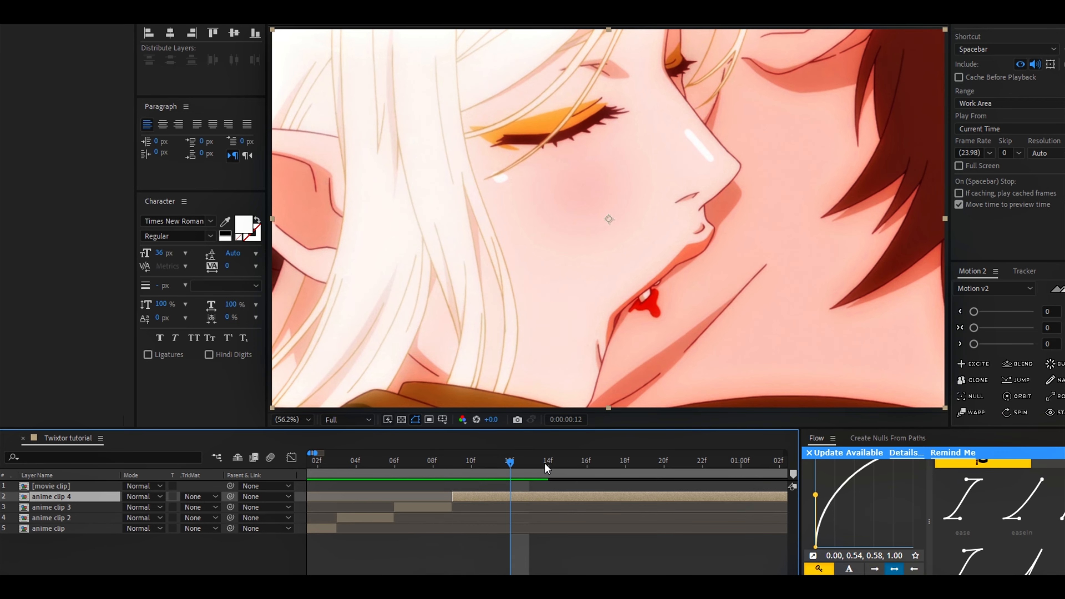
pyautogui.scroll(-2, 539, 471)
pyautogui.moveTo(417, 463); pyautogui.dragTo(509, 467)
pyautogui.scroll(-2, 505, 469)
# Step: Trim the first four anime clip segments to one frame each
pyautogui.moveTo(428, 462); pyautogui.dragTo(287, 516)
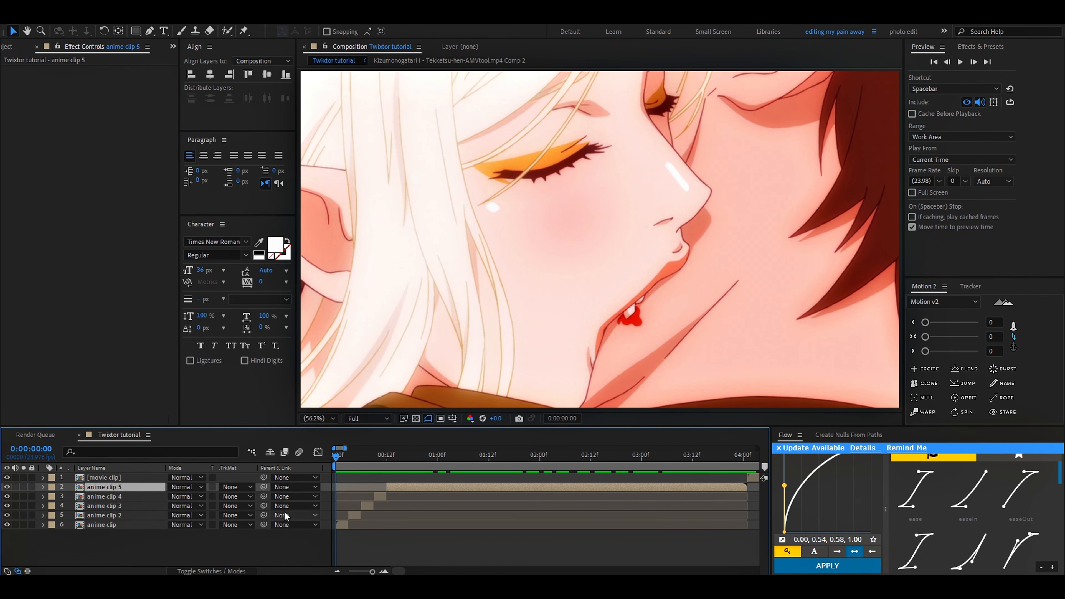
pyautogui.press('=')
pyautogui.press('=')
pyautogui.click(369, 524)
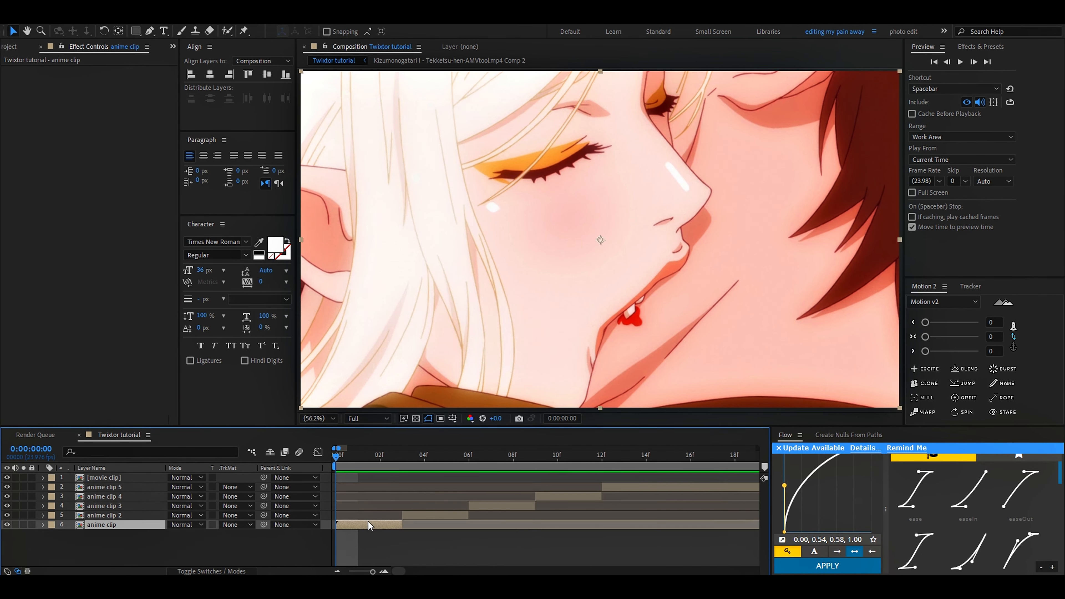
pyautogui.keyDown('shift'); pyautogui.click(562, 498); pyautogui.keyUp('shift')
pyautogui.moveTo(602, 494); pyautogui.dragTo(556, 495)
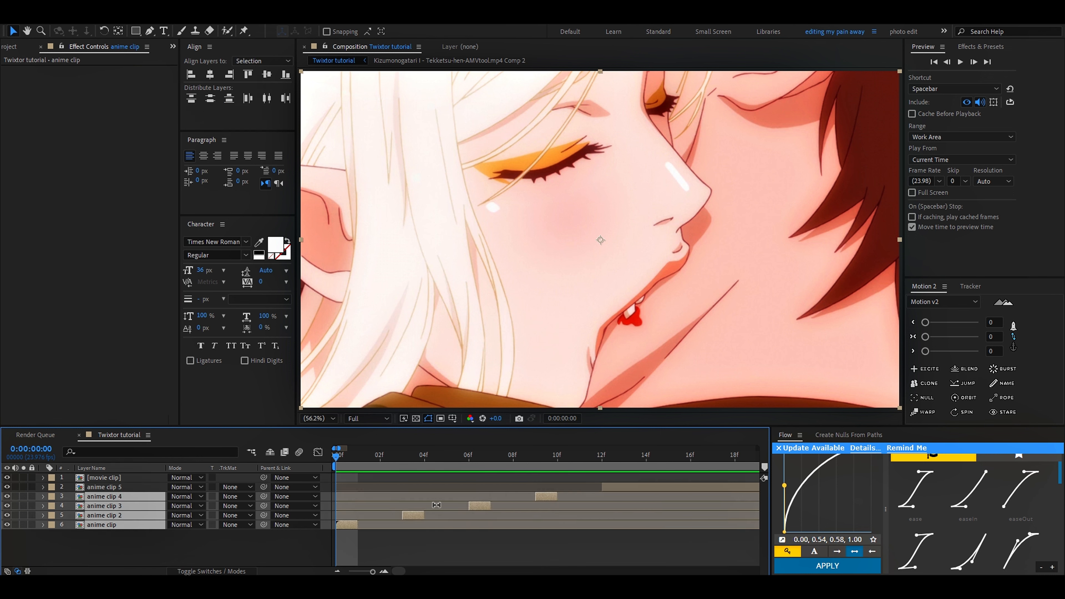
# Step: Sequence the four one-frame anime layers back to back from the start without overlap
pyautogui.rightClick(350, 525)
pyautogui.rightClick(545, 498)
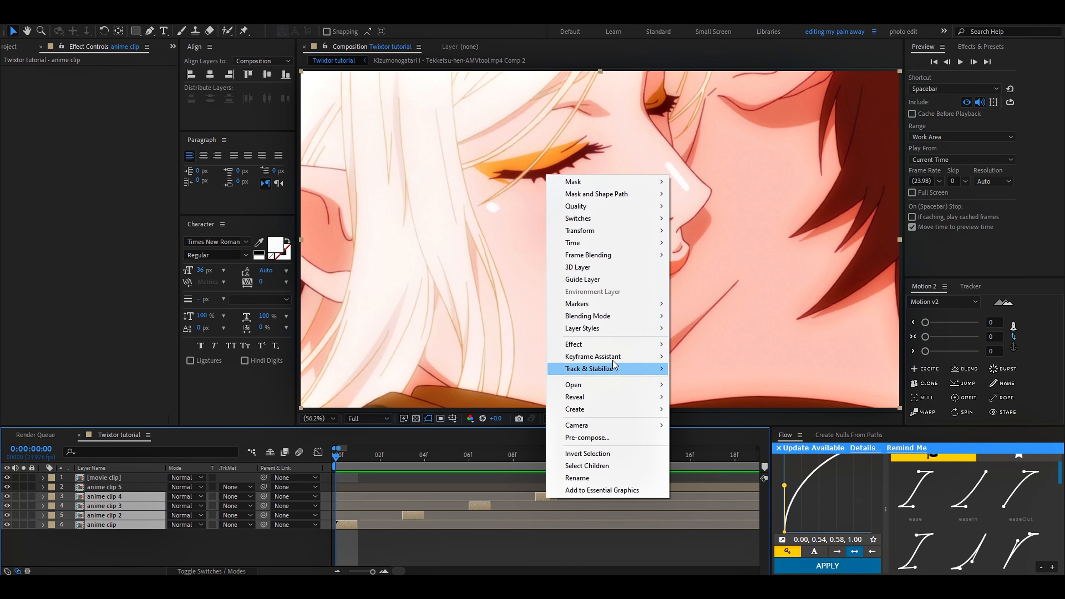
pyautogui.moveTo(608, 356)
pyautogui.click(713, 454)
pyautogui.click(555, 325)
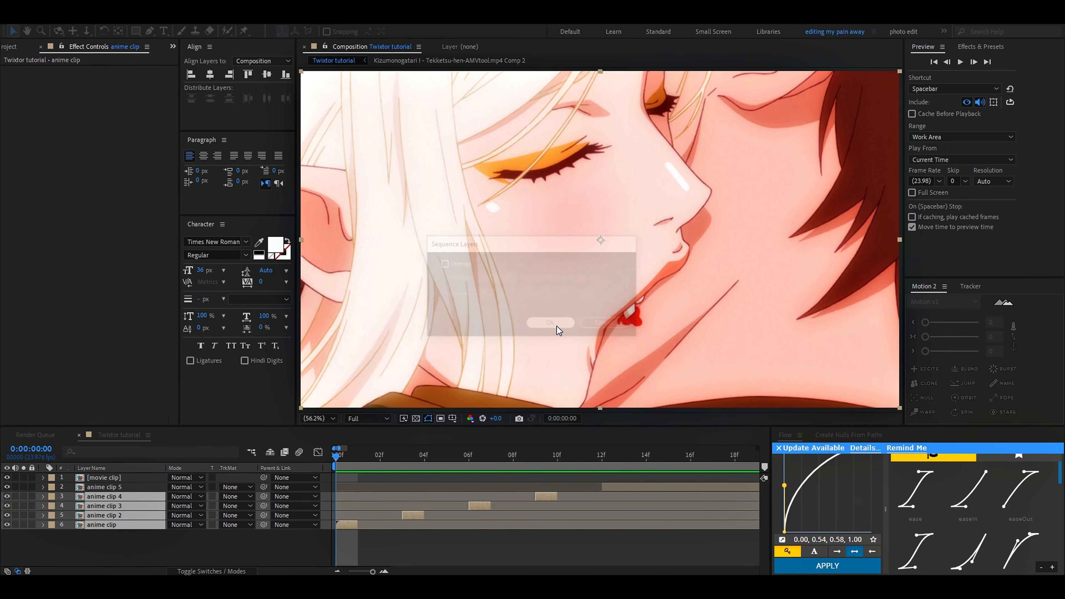
# Step: Pre-compose the four sequenced anime layers into a composition named method 1
pyautogui.moveTo(338, 455); pyautogui.dragTo(355, 503)
pyautogui.hotkey('ctrl', 'shift', 'c')
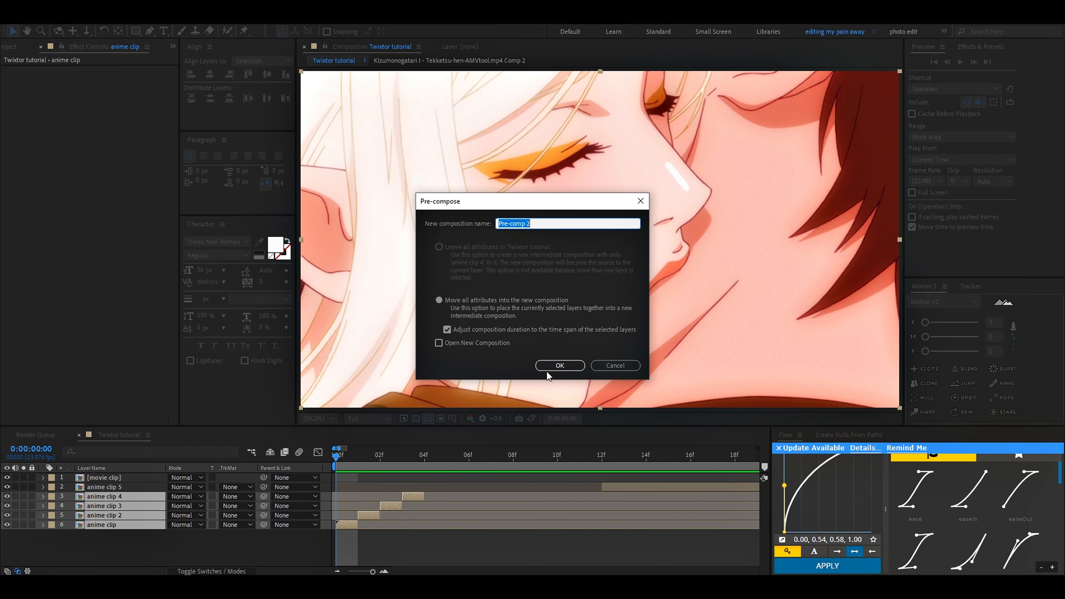
pyautogui.write('metghodd 1')
pyautogui.press('Return')
# Step: Apply Twixtor Pro to the method 1 layer, then pre-compose it with all attributes moved into method 1 Comp 2
pyautogui.press('space')
pyautogui.hotkey('ctrl', 'space')
pyautogui.write('bo_tw')
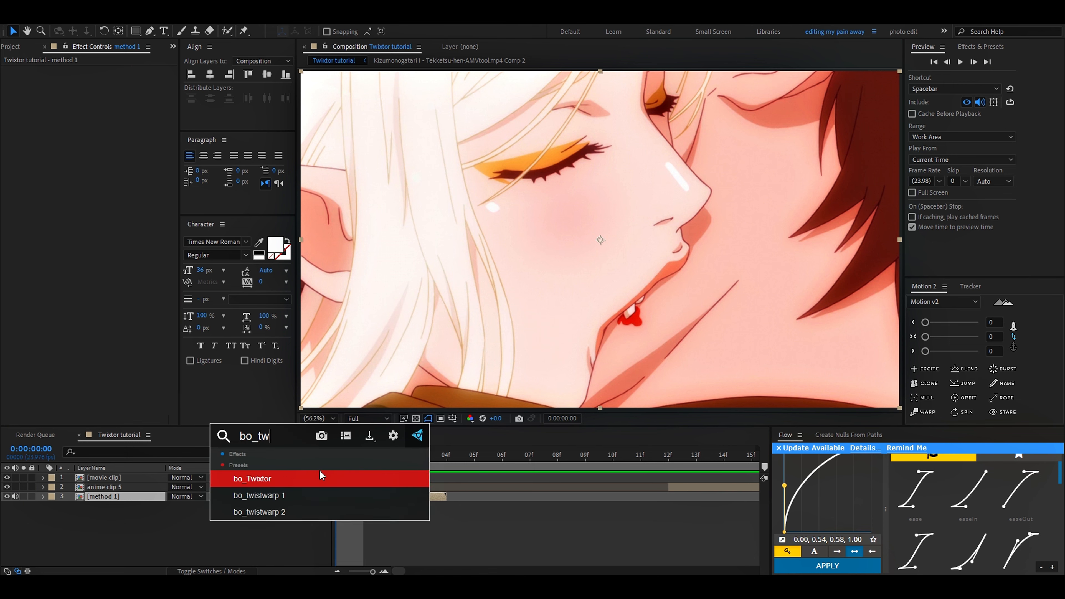
pyautogui.click(320, 473)
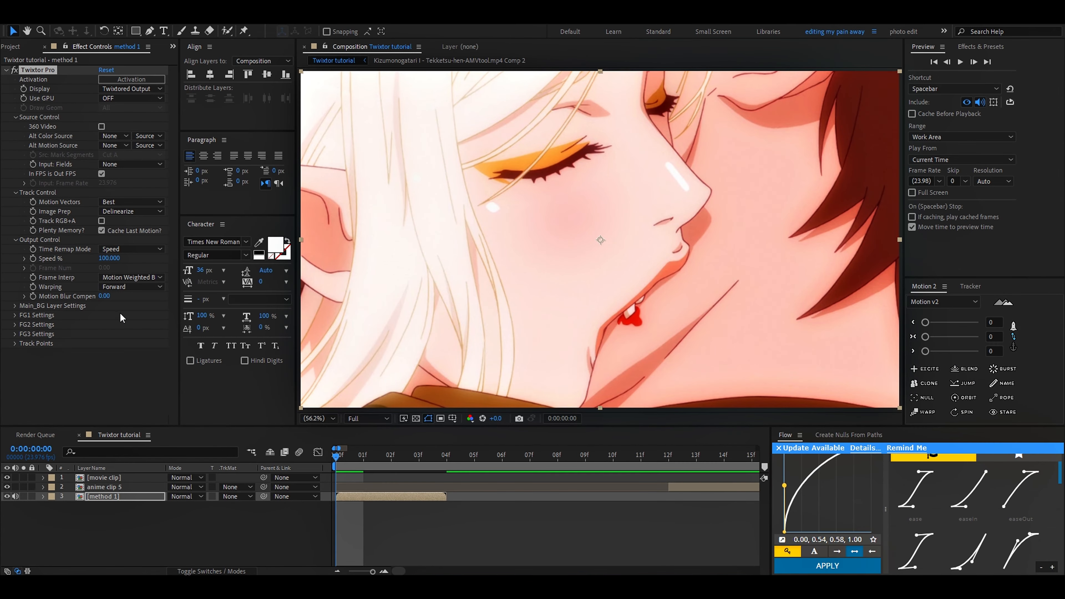
pyautogui.hotkey('ctrl', 'shift', 'c')
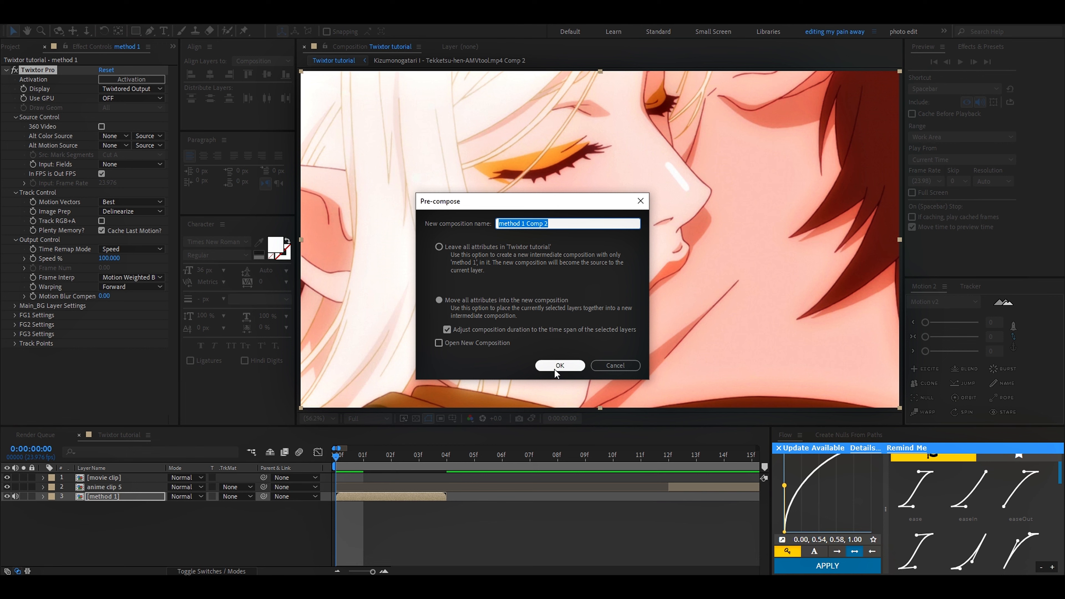
pyautogui.click(559, 365)
# Step: Enable time remapping on method 1 Comp 2 and move its end keyframe to frame 12
pyautogui.hotkey('ctrl', 'alt', 't')
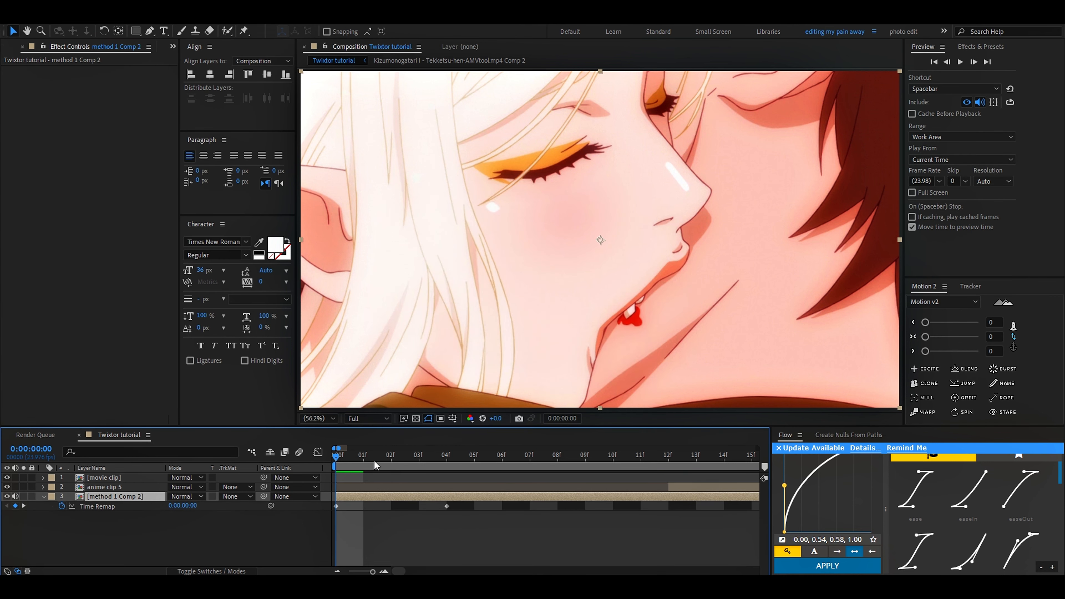
pyautogui.moveTo(472, 507); pyautogui.dragTo(530, 511)
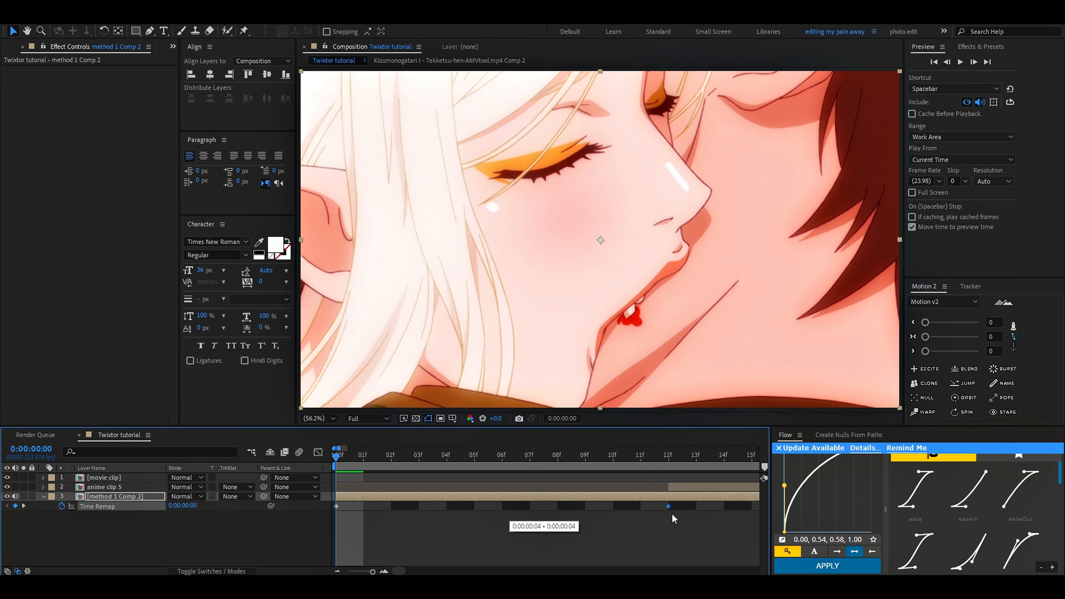
pyautogui.moveTo(385, 513); pyautogui.dragTo(649, 512)
pyautogui.moveTo(437, 461); pyautogui.dragTo(563, 460)
pyautogui.click(610, 460)
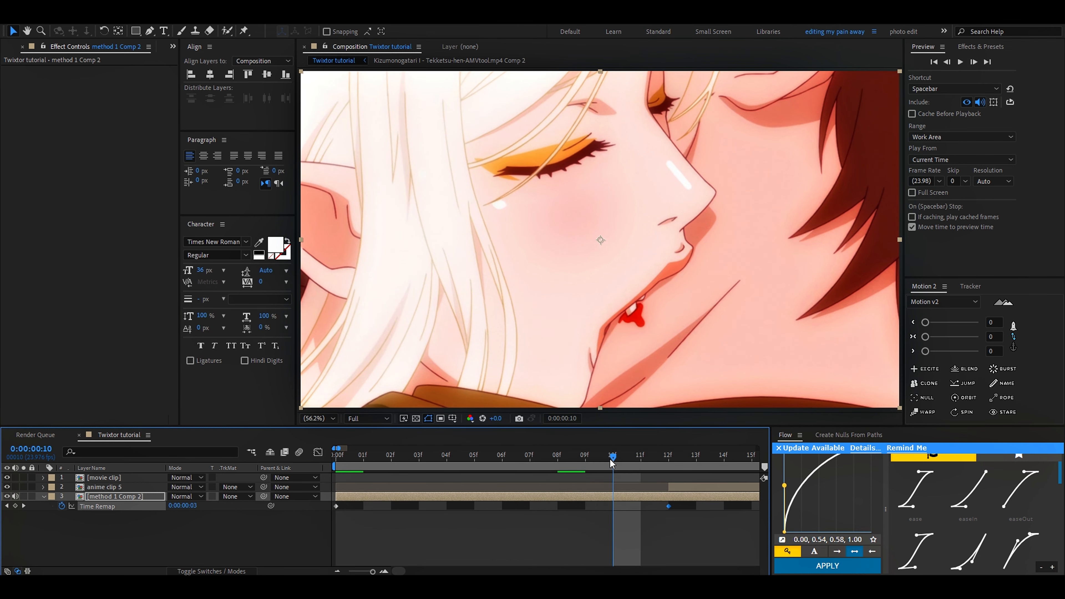
pyautogui.moveTo(650, 459); pyautogui.dragTo(334, 474)
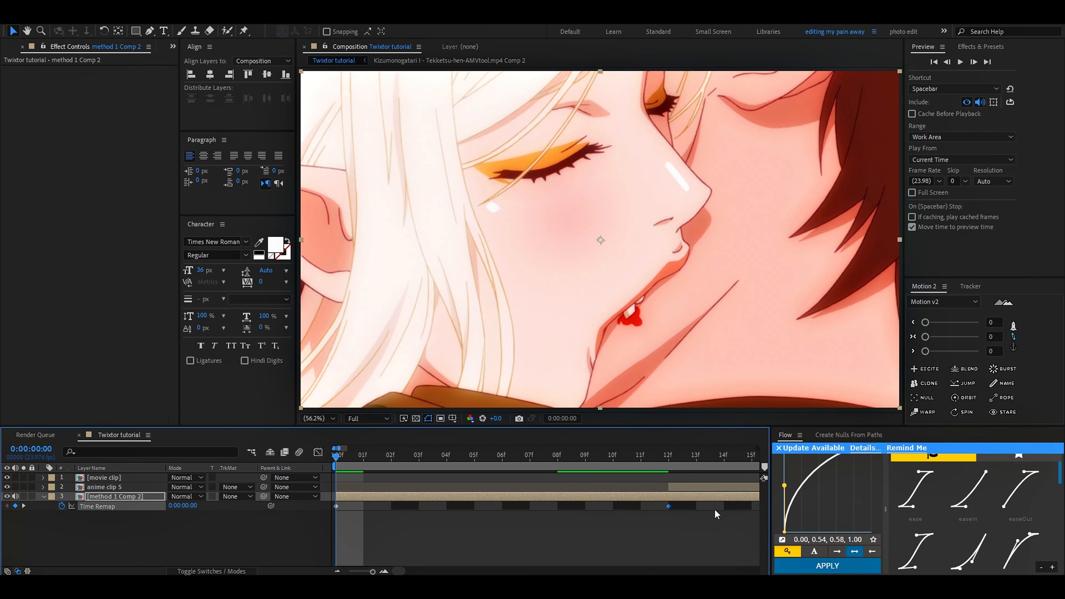
# Step: Shape the time remap curve in the graph editor into a steep start, flat middle and steep end, and preview it
pyautogui.click(317, 452)
pyautogui.moveTo(447, 545); pyautogui.dragTo(352, 510)
pyautogui.moveTo(557, 479); pyautogui.dragTo(655, 507)
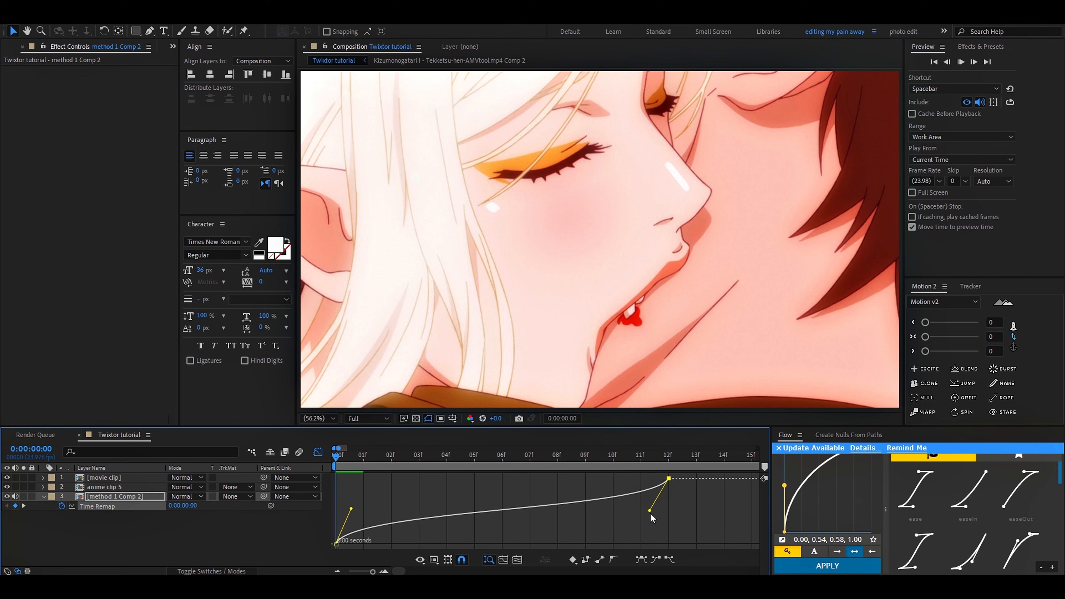
pyautogui.press('space')
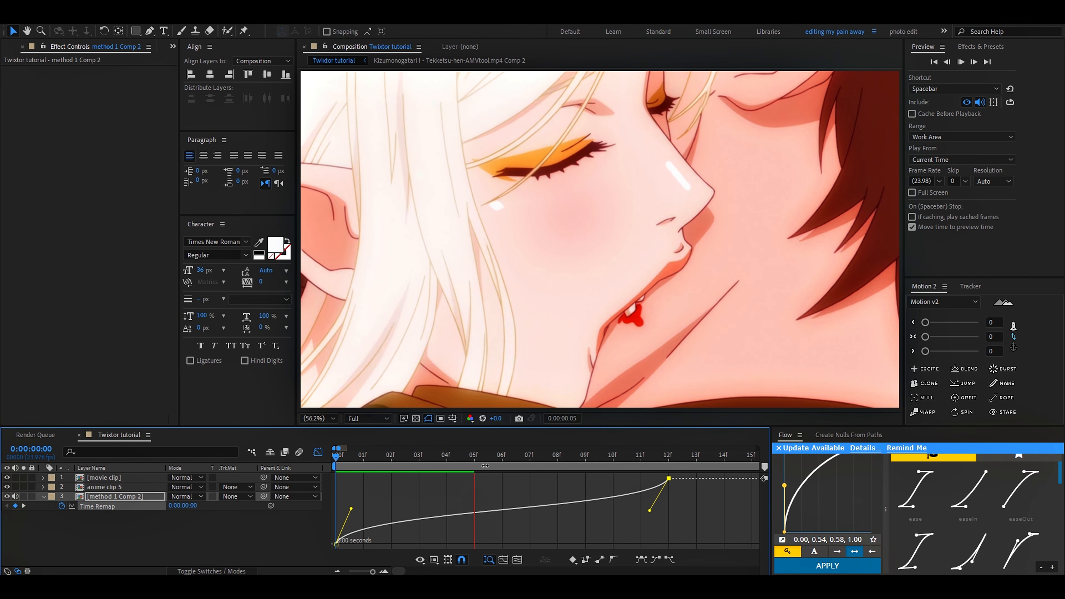
pyautogui.press('space')
pyautogui.press('space')
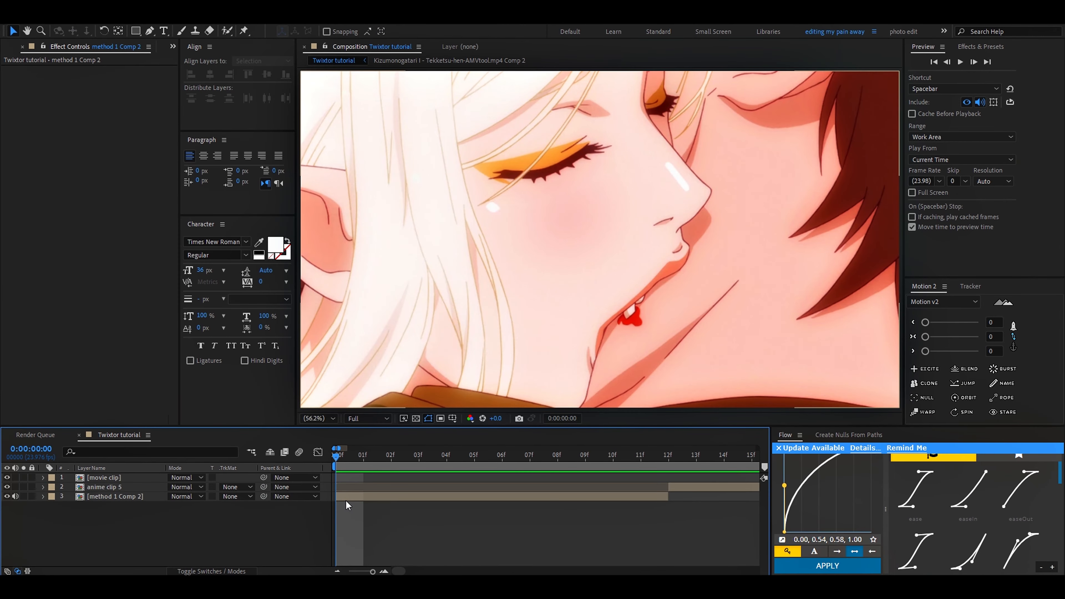
# Step: Open the method 1 Comp 2 composition and select its method 1 layer
pyautogui.click(345, 501)
pyautogui.hotkey('ctrl', 'alt', 't')
pyautogui.click(401, 456)
pyautogui.moveTo(400, 456); pyautogui.dragTo(331, 489)
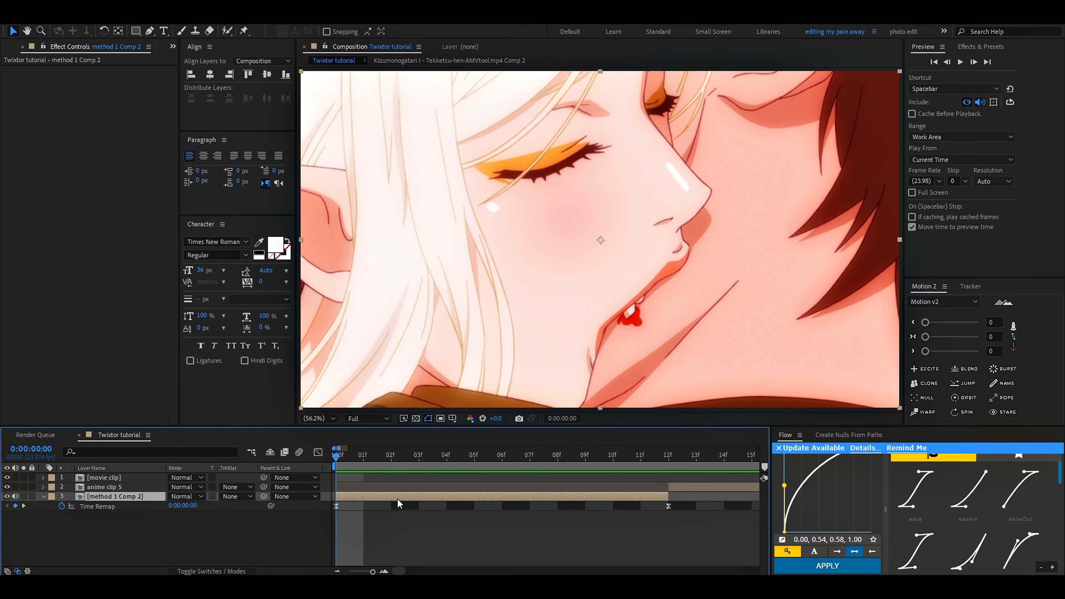
pyautogui.doubleClick(357, 498)
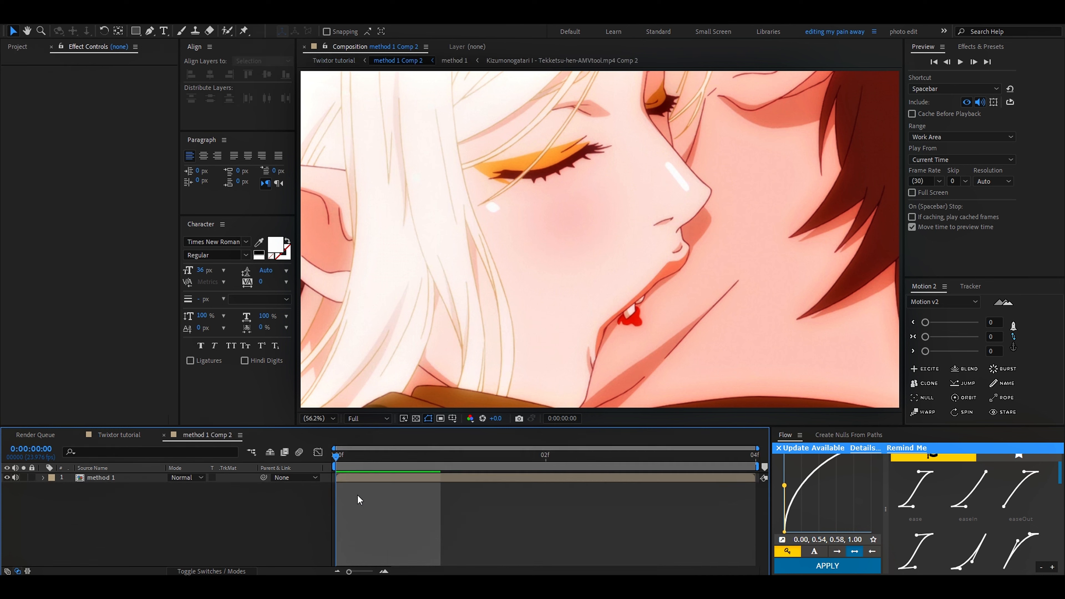
pyautogui.moveTo(366, 461); pyautogui.dragTo(263, 467)
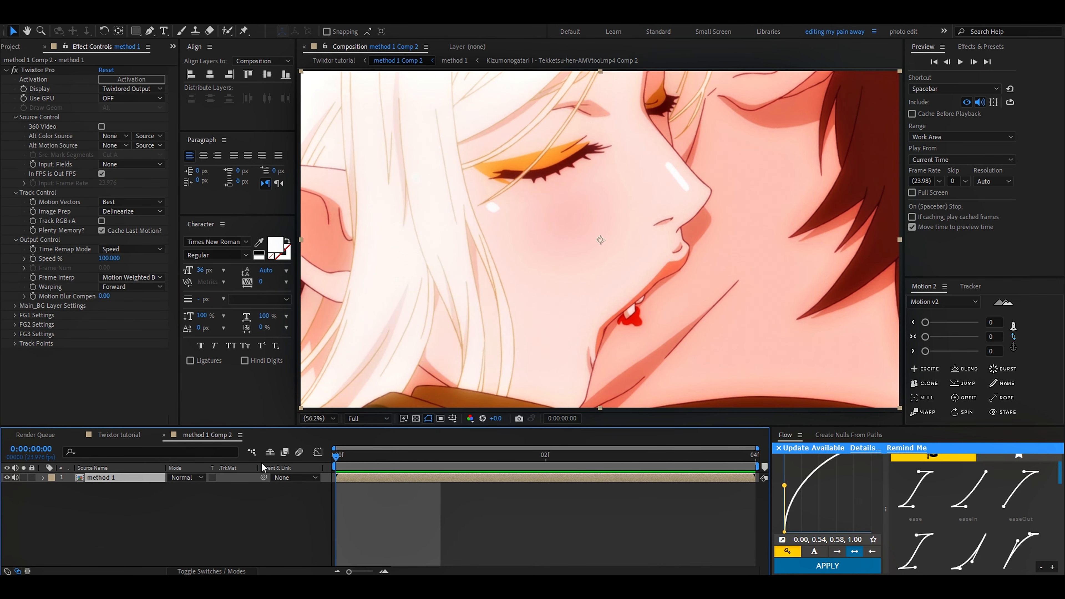
# Step: Enable keyframing for Twixtor's Pt 1 Use and Pt 1 Pos, and set Pt 1 Use to Main_BG Layer
pyautogui.click(15, 344)
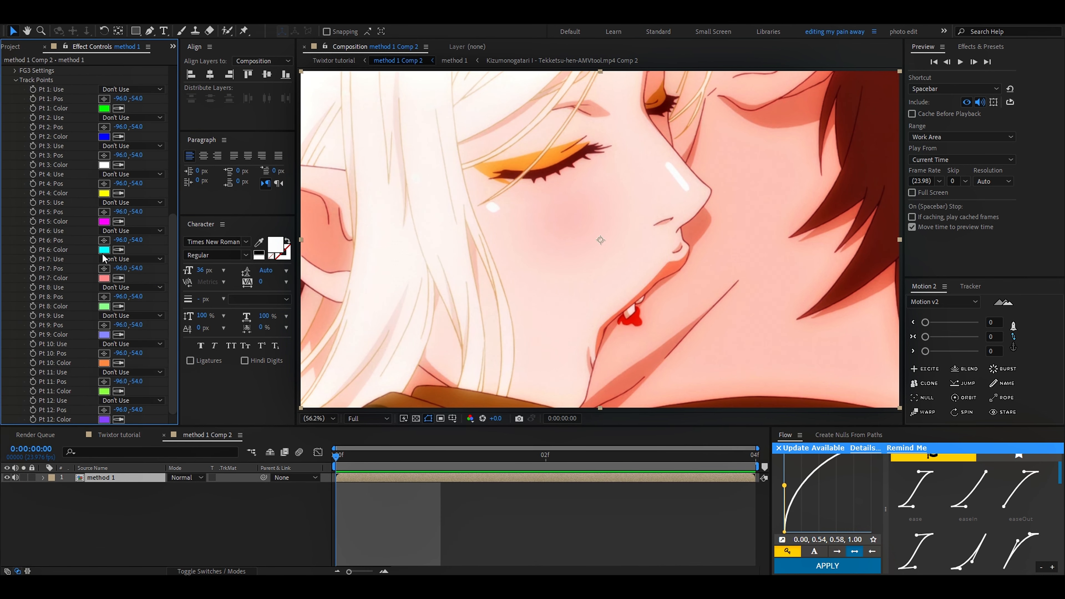
pyautogui.click(32, 89)
pyautogui.click(32, 98)
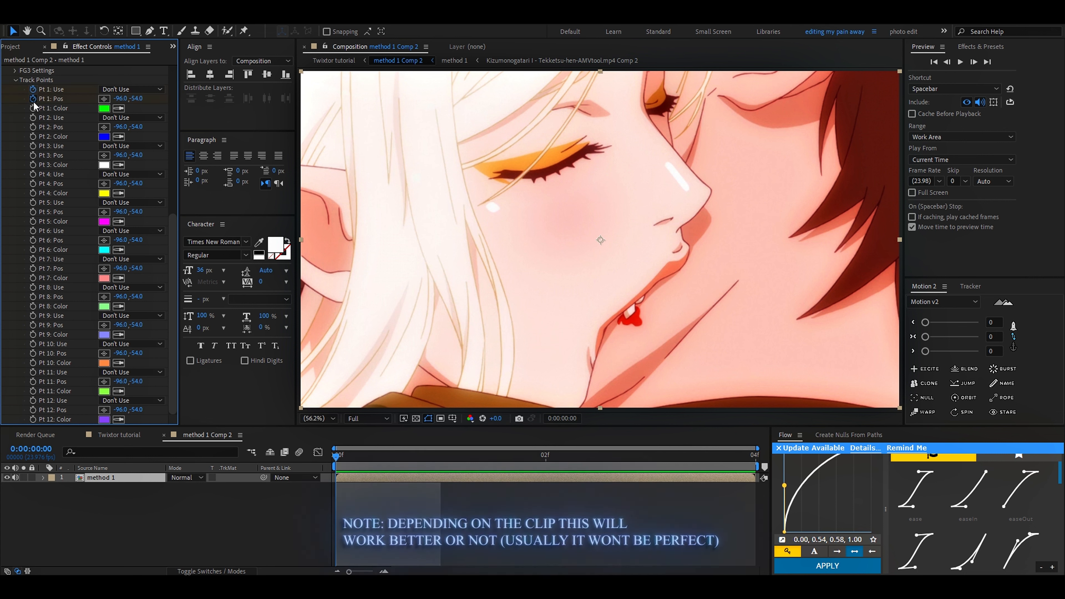
pyautogui.press('u')
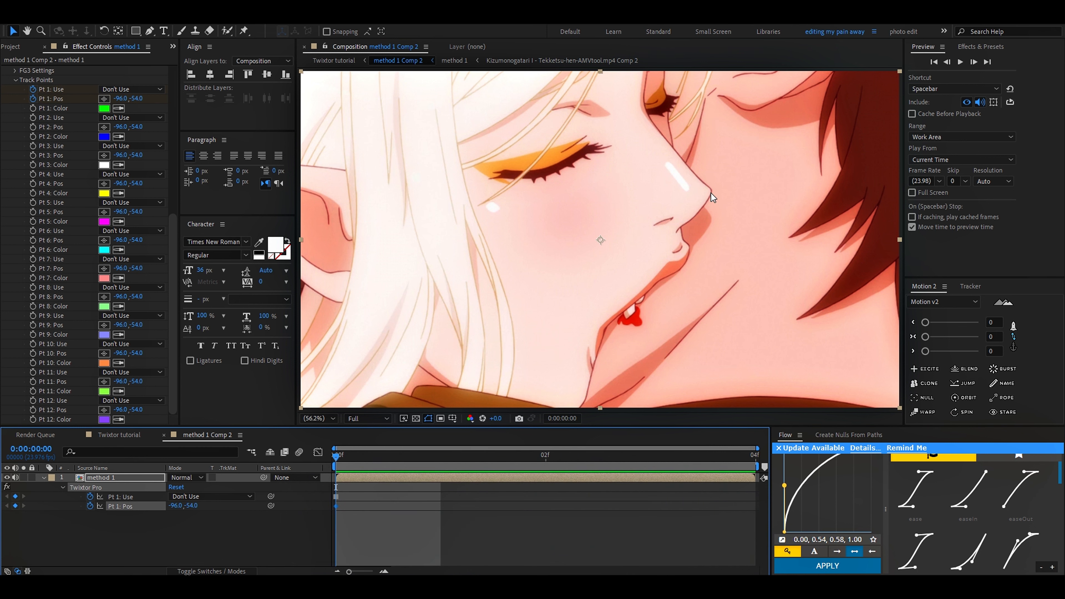
pyautogui.click(126, 89)
pyautogui.click(123, 138)
pyautogui.click(126, 89)
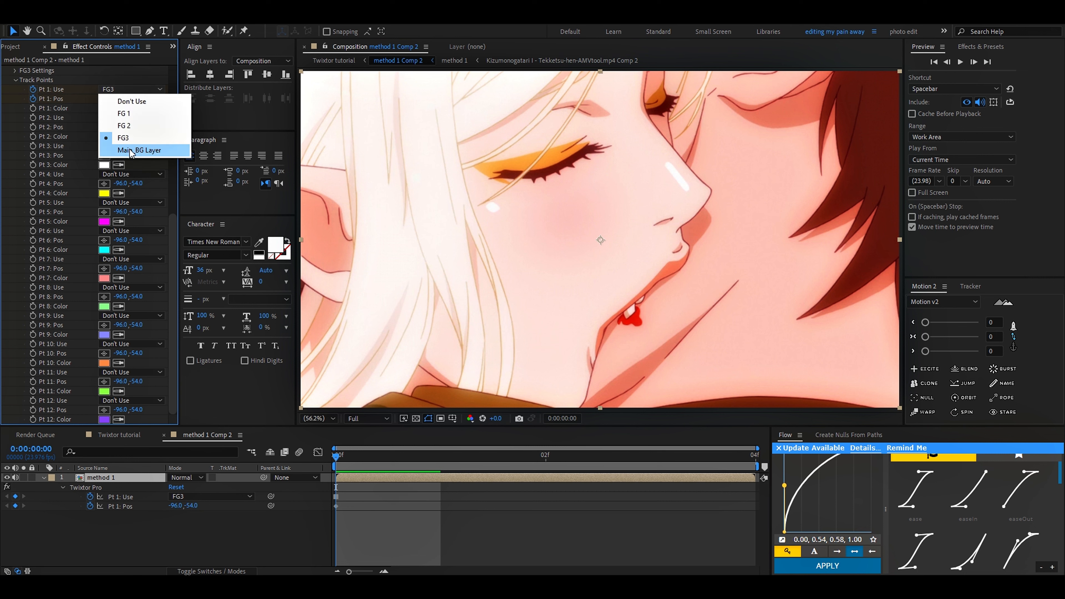
pyautogui.click(129, 149)
# Step: Place track point 1 on the tip of the woman's nose at frame 0, at about 1306, 384
pyautogui.click(104, 99)
pyautogui.click(707, 191)
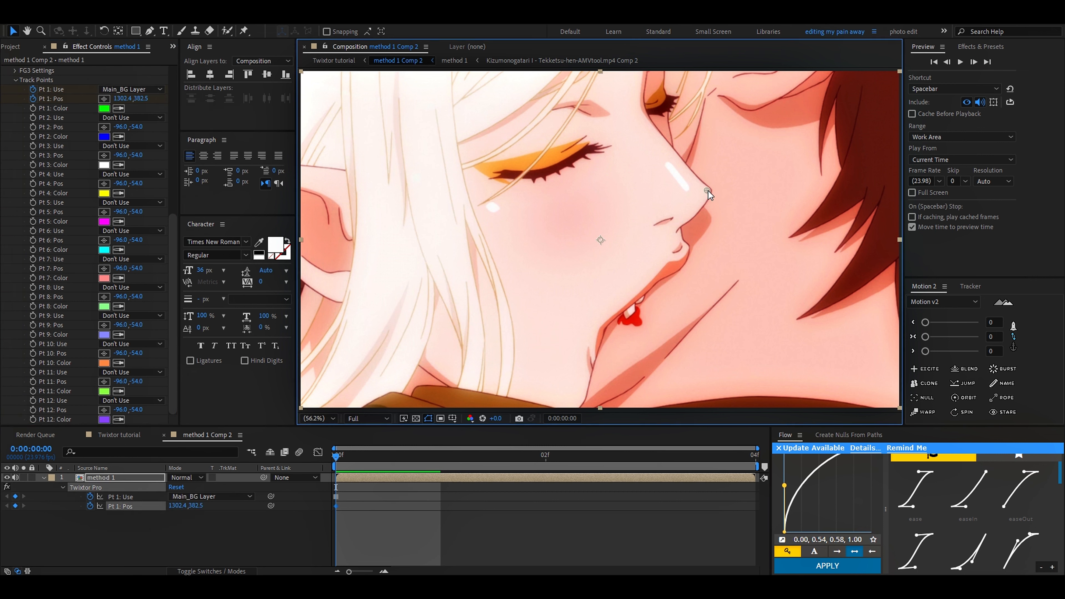
pyautogui.moveTo(432, 459); pyautogui.dragTo(351, 457)
pyautogui.click(104, 98)
pyautogui.click(707, 192)
# Step: Keyframe track point 1 on the nose tip at frames 1, 2 and 3, and return to the first frame
pyautogui.press('pagedown')
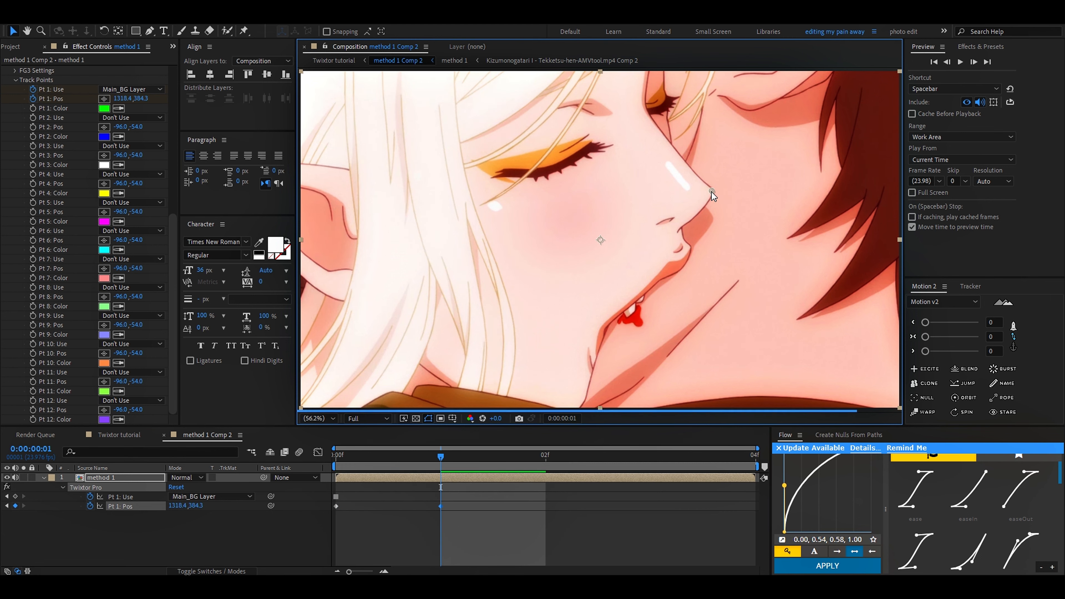
pyautogui.click(712, 191)
pyautogui.press('pagedown')
pyautogui.click(712, 193)
pyautogui.press('pagedown')
pyautogui.click(712, 194)
pyautogui.press('pagedown')
pyautogui.press('pageup')
pyautogui.press('pageup')
pyautogui.press('pageup')
pyautogui.press('pageup')
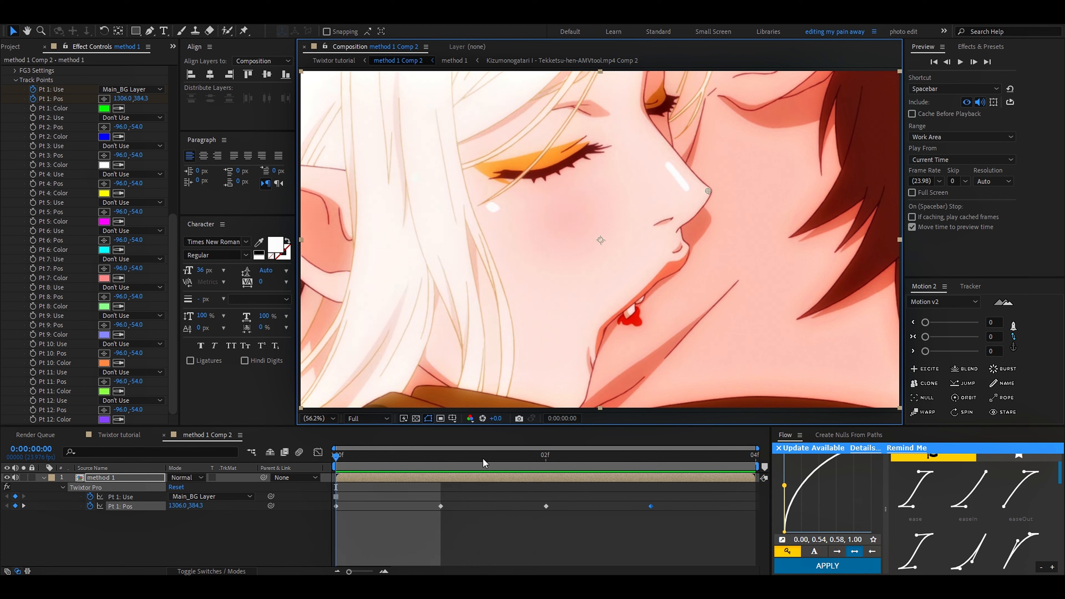
pyautogui.click(123, 90)
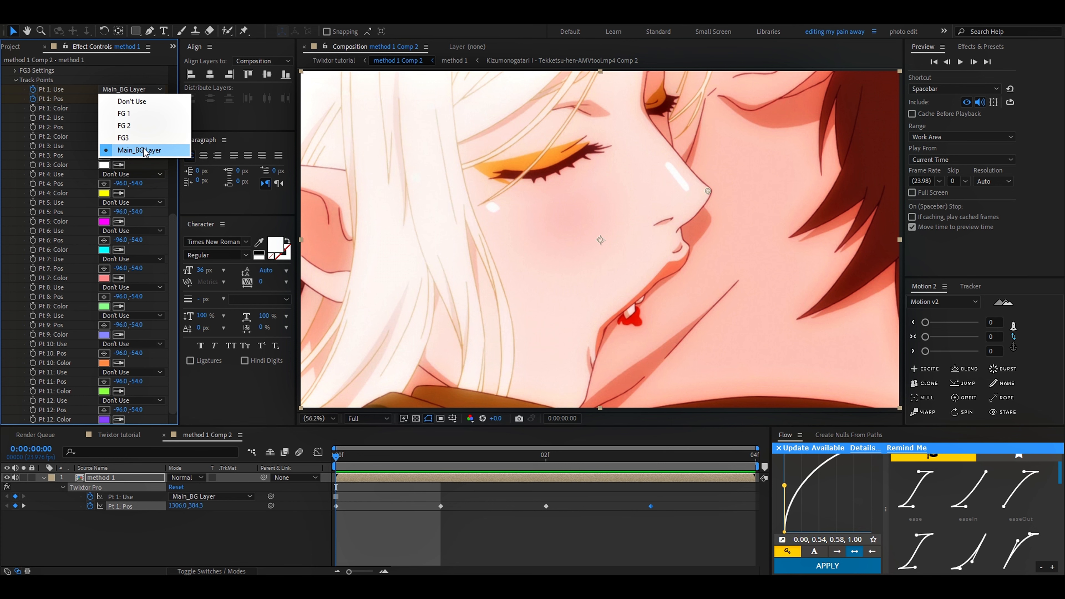
pyautogui.click(69, 131)
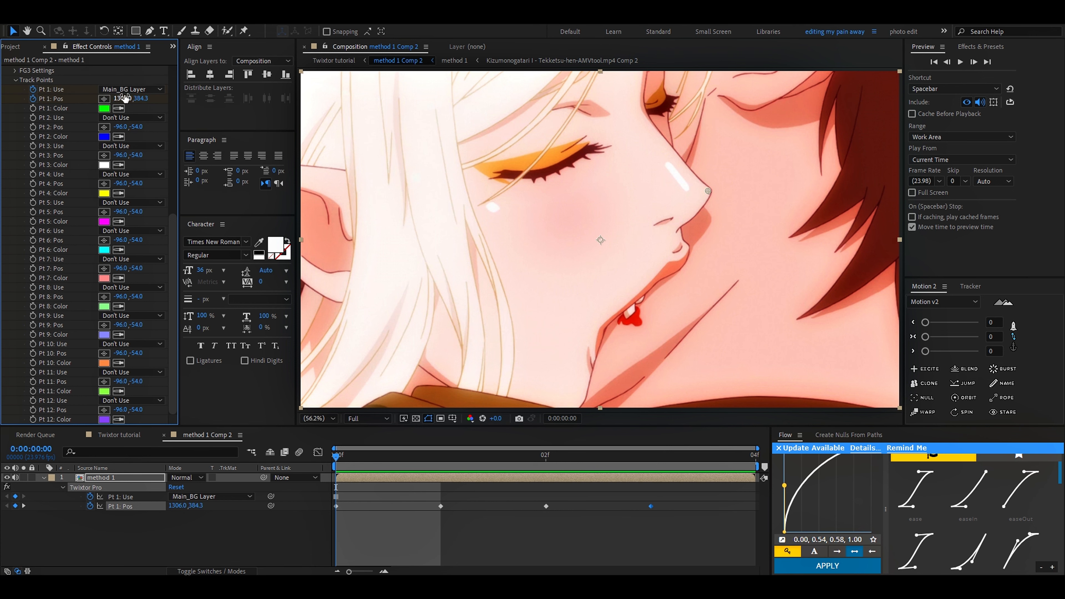
pyautogui.moveTo(428, 457); pyautogui.dragTo(285, 448)
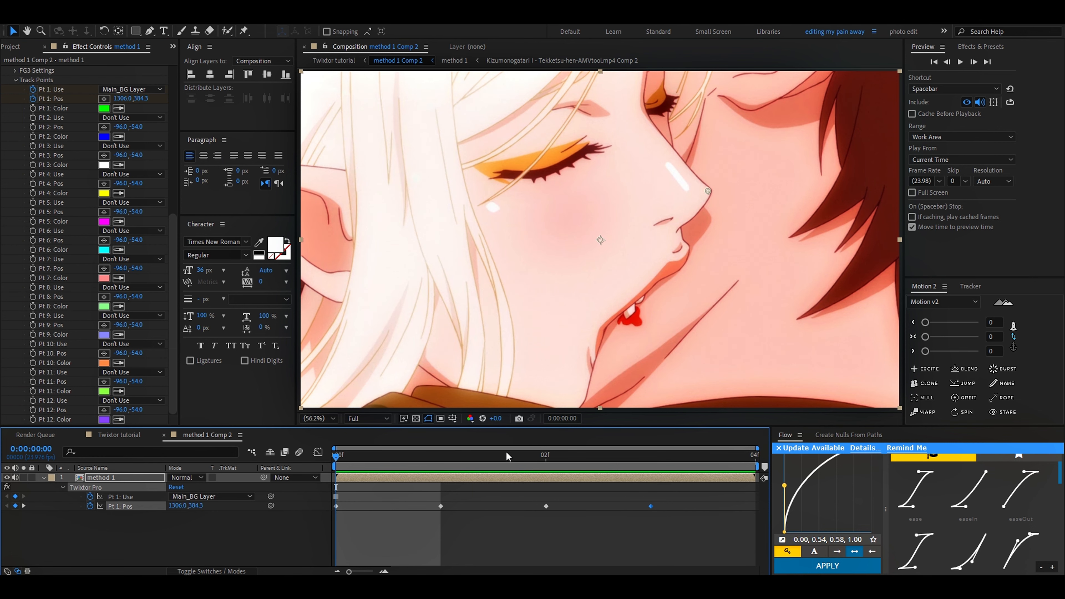
pyautogui.moveTo(506, 452); pyautogui.dragTo(273, 474)
pyautogui.scroll(10, 5, 290)
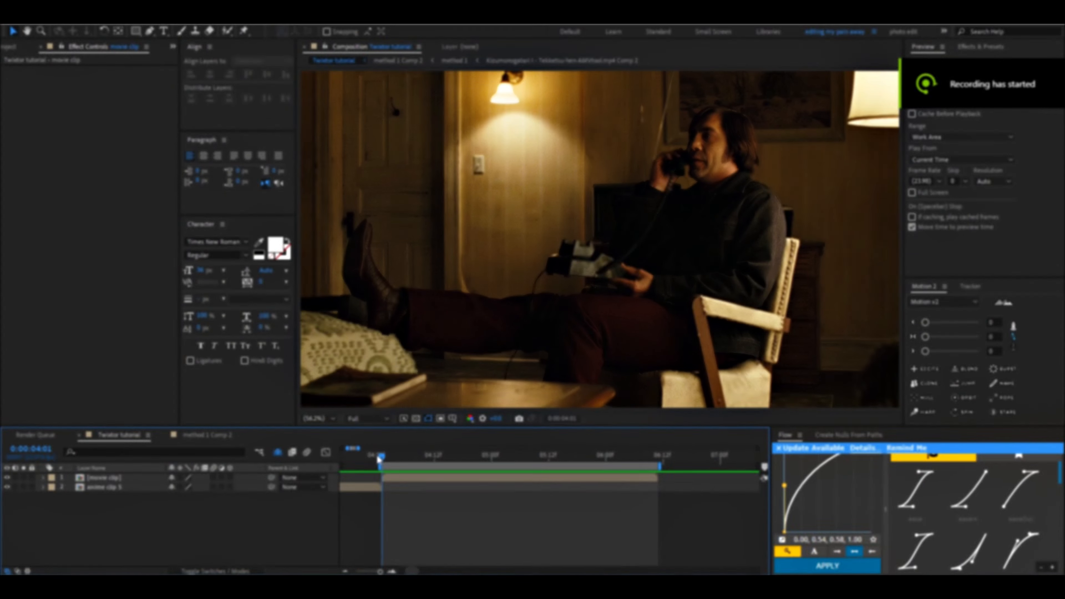
# Step: Apply Twixtor Pro to the movie clip layer in the Twixtor tutorial composition
pyautogui.moveTo(382, 456); pyautogui.dragTo(387, 486)
pyautogui.click(404, 481)
pyautogui.hotkey('ctrl', 'space')
pyautogui.write('bo_tw')
pyautogui.press('Return')
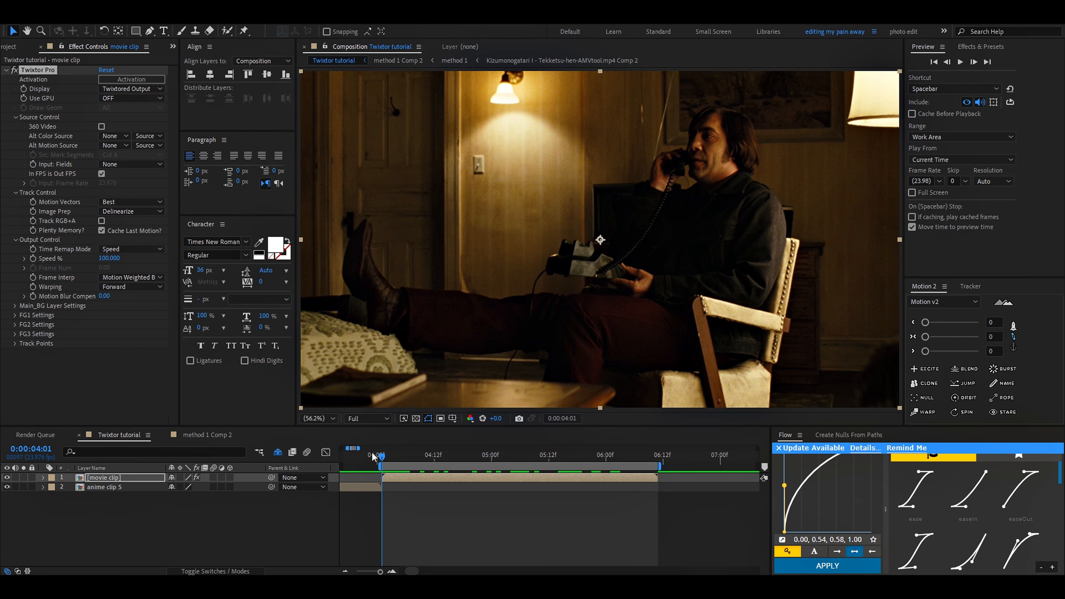
# Step: Examine the movie clip's motion frame by frame from its start at 0:00:04:01
pyautogui.scroll(2, 375, 494)
pyautogui.scroll(-1, 400, 462)
pyautogui.moveTo(405, 456); pyautogui.dragTo(434, 491)
pyautogui.scroll(-2, 419, 491)
pyautogui.scroll(3, 395, 461)
pyautogui.moveTo(395, 461)
pyautogui.mouseDown()
pyautogui.moveTo(356, 460)
pyautogui.moveTo(398, 461)
pyautogui.mouseUp()
pyautogui.press('space')
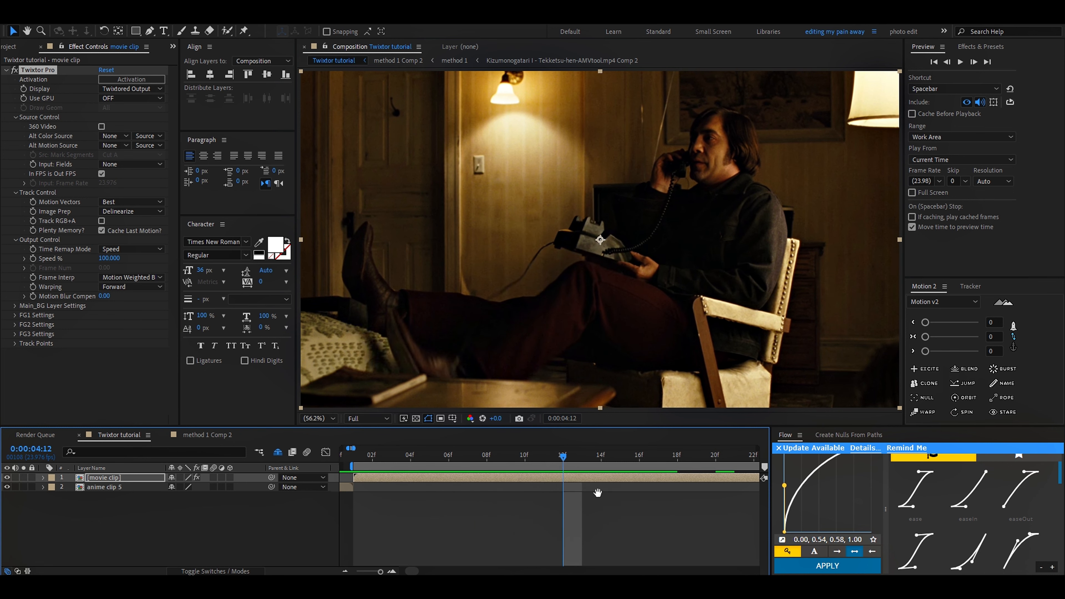
pyautogui.moveTo(598, 492); pyautogui.dragTo(393, 498)
pyautogui.scroll(-1, 393, 498)
pyautogui.moveTo(390, 462); pyautogui.dragTo(543, 466)
pyautogui.scroll(-2, 547, 466)
pyautogui.scroll(3, 479, 465)
pyautogui.click(487, 460)
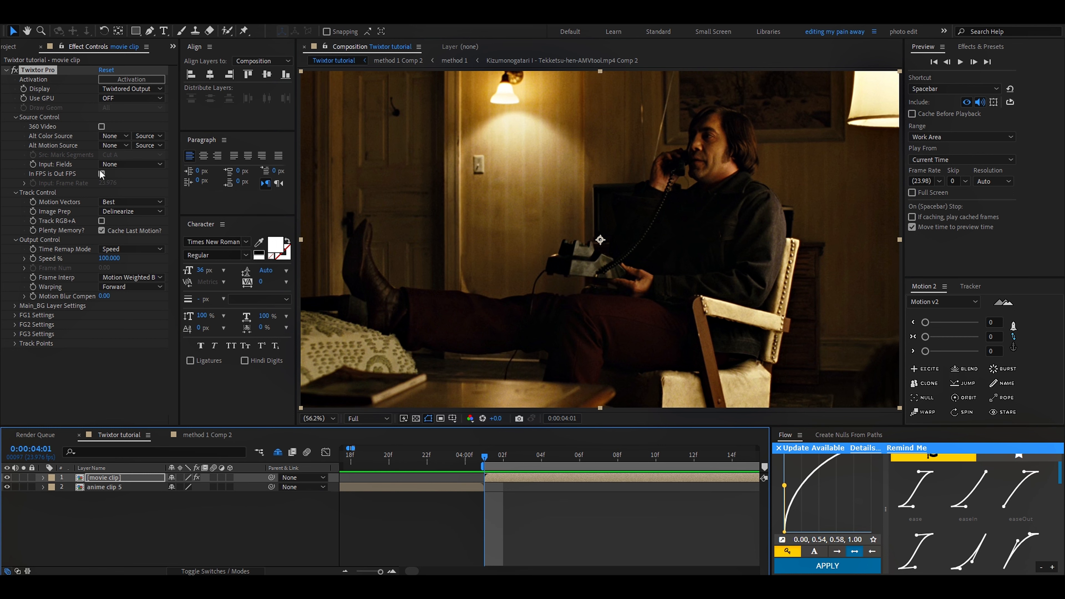
# Step: Check the frame rate in the Twixtor tutorial composition's settings
pyautogui.click(63, 20)
pyautogui.moveTo(55, 20)
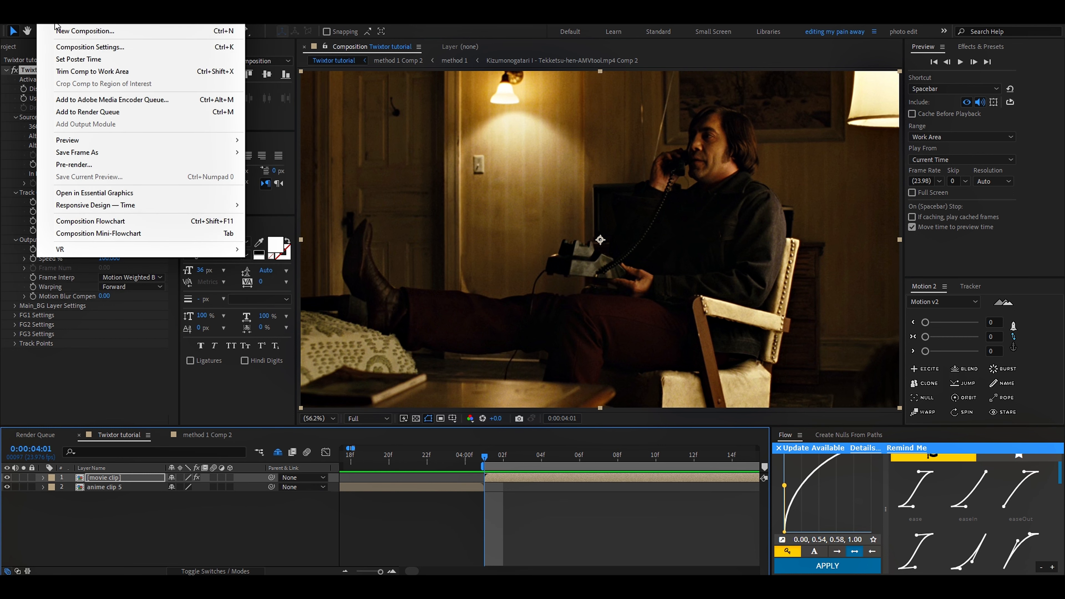
pyautogui.click(77, 48)
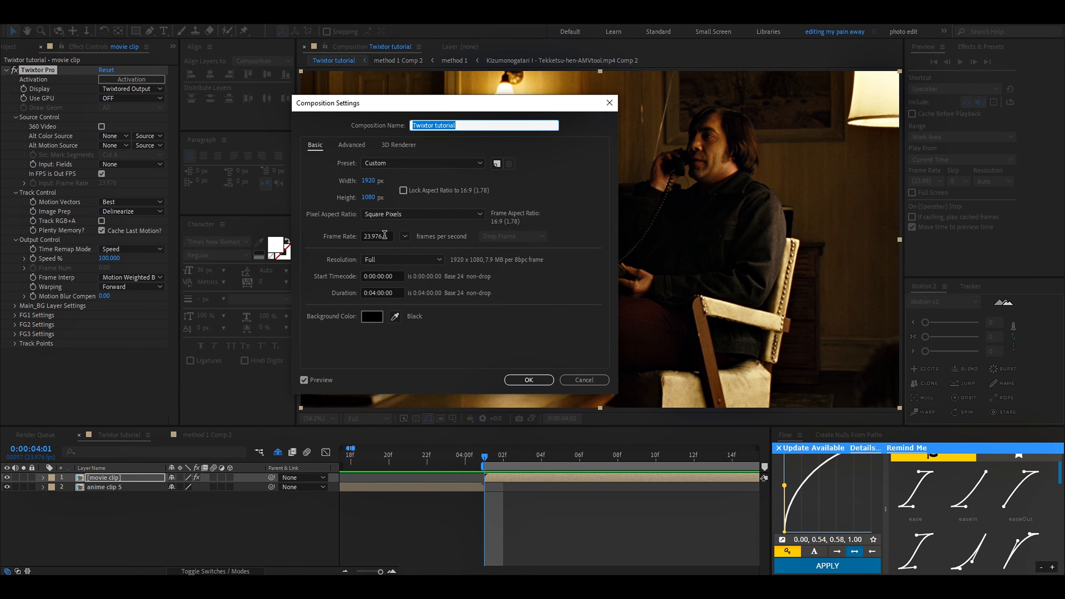
pyautogui.click(507, 380)
# Step: Pre-compose the movie clip layer as movie clip Comp 1, moving all attributes into it, and enable time remapping on it
pyautogui.scroll(-3, 521, 475)
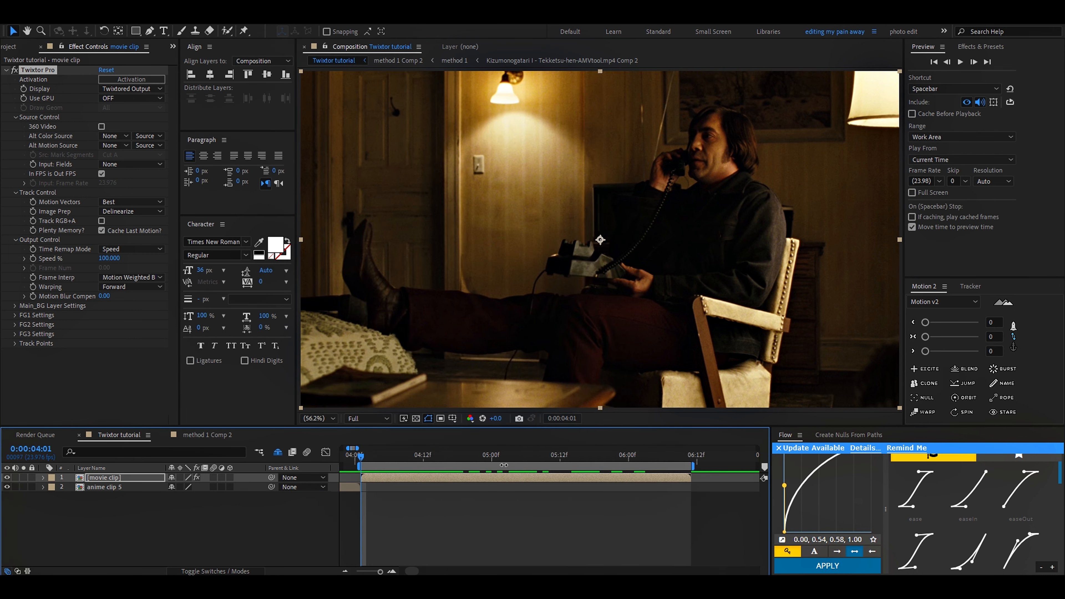
pyautogui.hotkey('ctrl', 'shift', 'c')
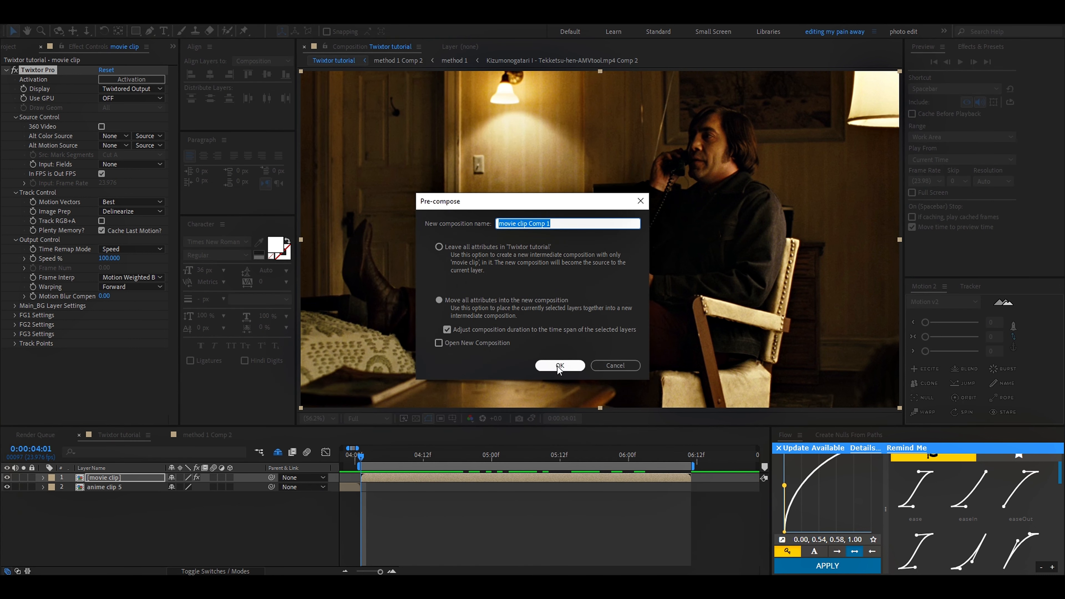
pyautogui.click(559, 368)
pyautogui.hotkey('ctrl', 'alt', 't')
pyautogui.scroll(-3, 608, 501)
# Step: Move movie clip Comp 1's last Time Remap keyframe to 0:00:07:05 and apply Easy Ease to both keyframes
pyautogui.press('h')
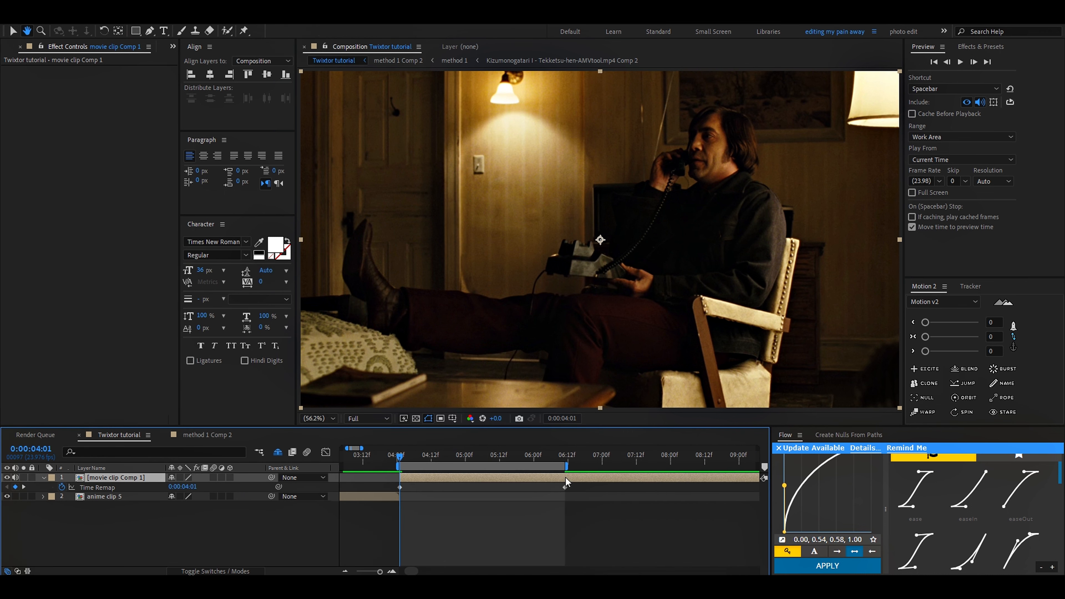
pyautogui.moveTo(570, 464); pyautogui.dragTo(390, 490)
pyautogui.press('F9')
# Step: Shape movie clip Comp 1's Time Remap value curve to be steep at both ends and gentle in the middle
pyautogui.click(327, 455)
pyautogui.moveTo(472, 544); pyautogui.dragTo(407, 508)
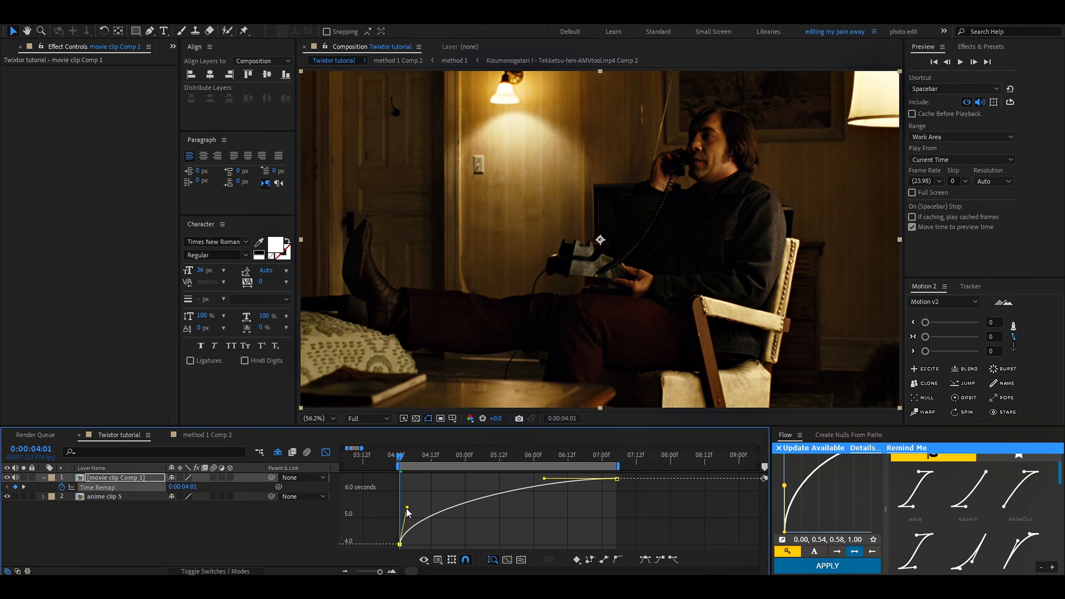
pyautogui.moveTo(541, 480); pyautogui.dragTo(612, 515)
pyautogui.hotkey('ctrl', 'z')
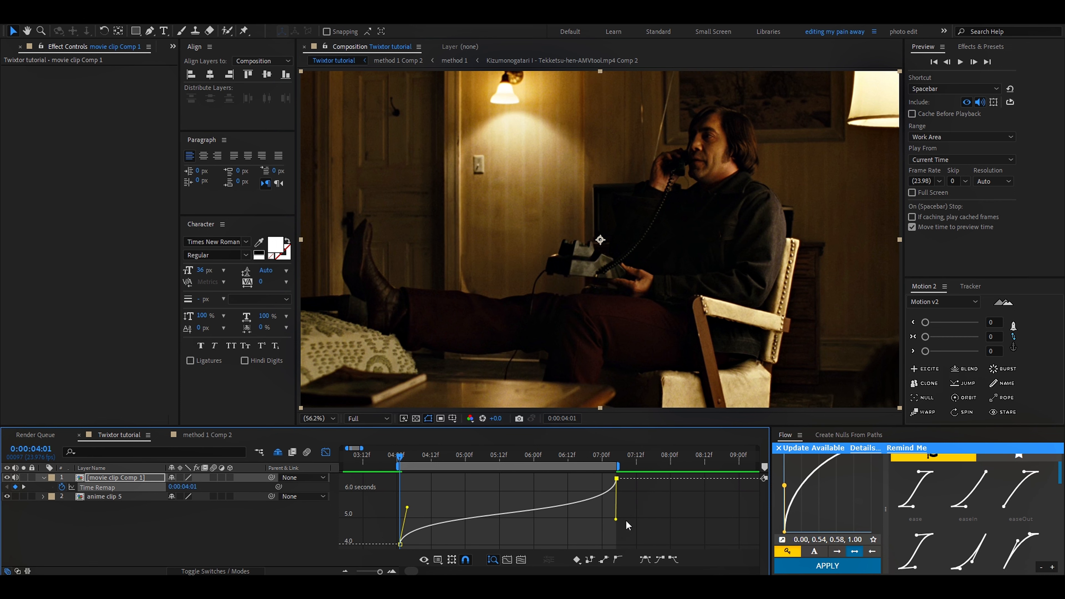
# Step: Preview the time-remapped movie clip from 0:00:04:01 and leave the graph editor
pyautogui.press('space')
pyautogui.scroll(2, 425, 508)
pyautogui.scroll(-2, 435, 503)
pyautogui.scroll(3, 433, 498)
pyautogui.click(382, 456)
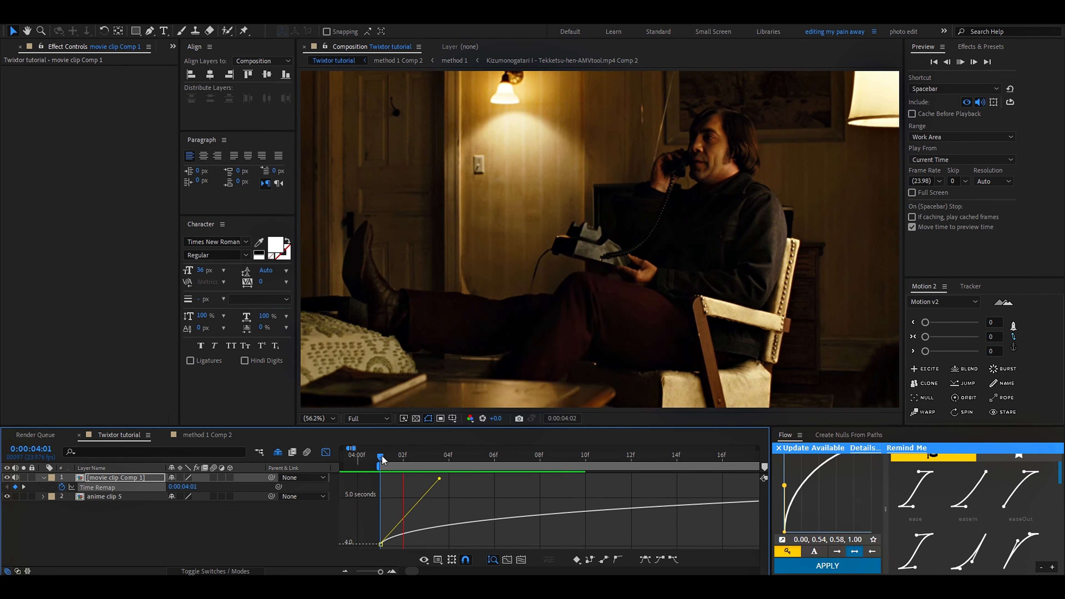
pyautogui.press('space')
pyautogui.click(326, 451)
pyautogui.scroll(-5, 482, 466)
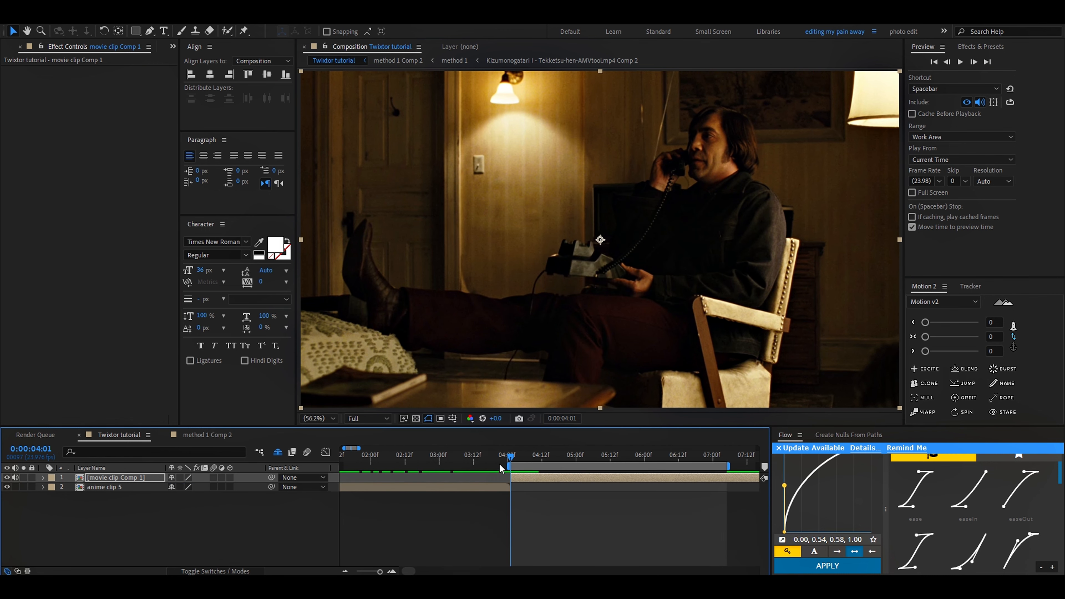
# Step: Split movie clip Comp 1 at its last Time Remap keyframe, 0:00:07:05, and delete the part after it
pyautogui.moveTo(432, 466); pyautogui.dragTo(343, 466)
pyautogui.press('u')
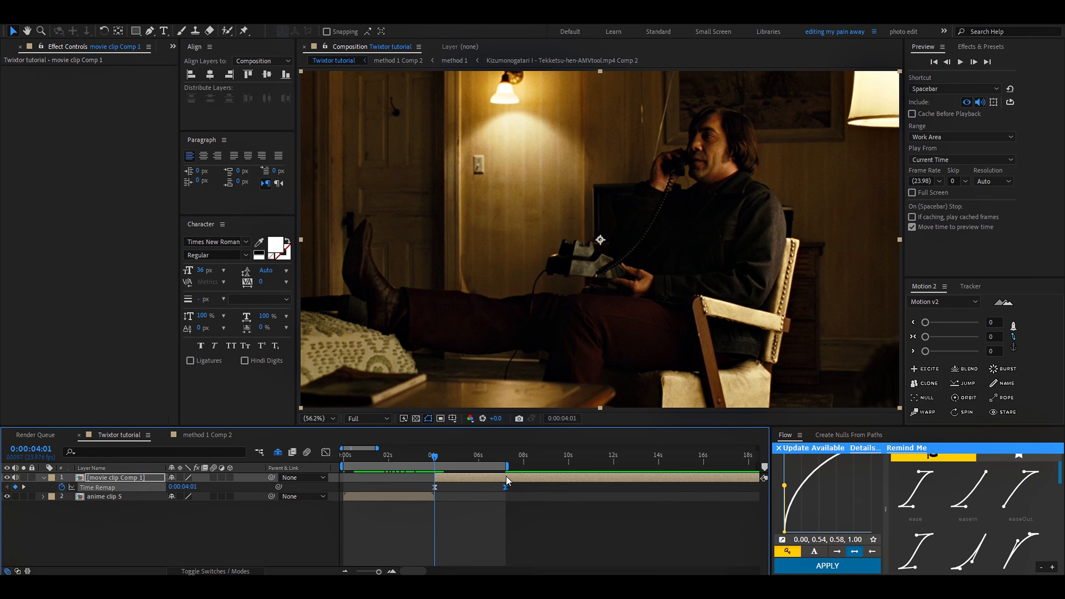
pyautogui.scroll(3, 505, 476)
pyautogui.click(500, 453)
pyautogui.hotkey('ctrl', 'shift', 'd')
pyautogui.press('Delete')
pyautogui.scroll(-5, 524, 473)
pyautogui.click(460, 477)
pyautogui.press('u')
# Step: Examine frame by frame how often the drawing changes at the start of anime clip 5
pyautogui.scroll(4, 345, 484)
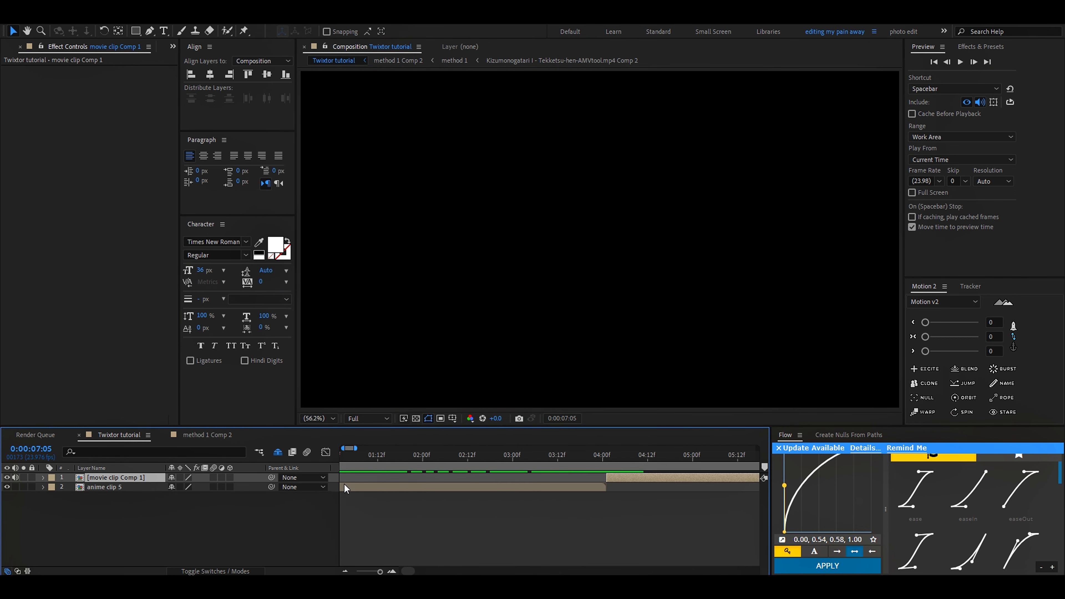
pyautogui.moveTo(372, 459); pyautogui.dragTo(335, 495)
pyautogui.scroll(3, 335, 497)
pyautogui.click(354, 487)
pyautogui.moveTo(363, 461); pyautogui.dragTo(417, 463)
pyautogui.moveTo(425, 463); pyautogui.dragTo(442, 478)
pyautogui.scroll(-4, 445, 479)
# Step: Apply Twixtor Pro to anime clip 5, turn off In FPS is Out FPS, and set the input frame rate to 7.992
pyautogui.hotkey('ctrl', 'space')
pyautogui.write('bo_tw')
pyautogui.press('Return')
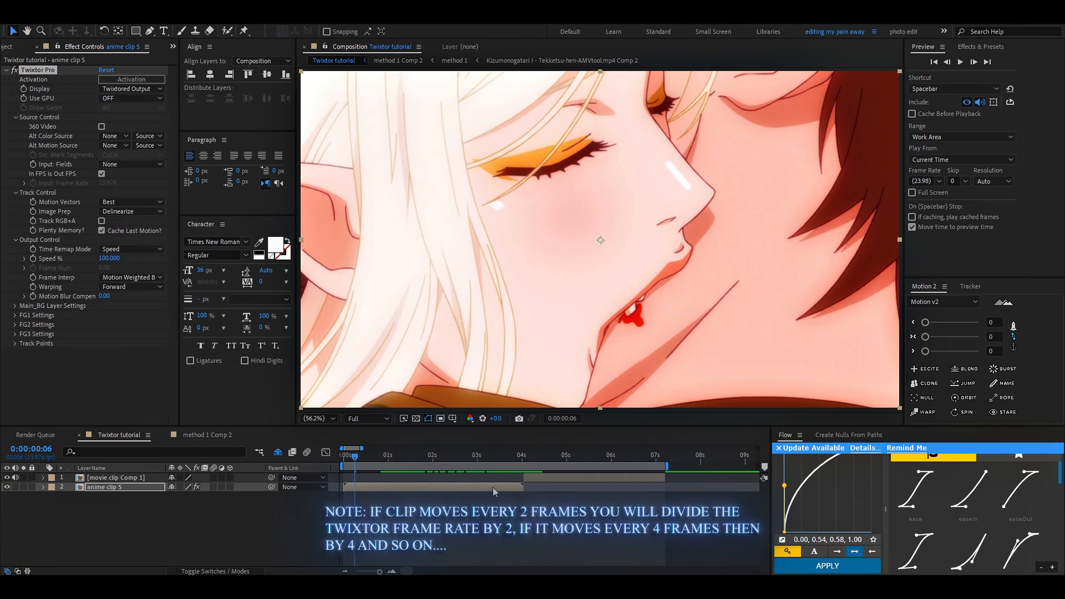
pyautogui.click(100, 174)
pyautogui.click(108, 183)
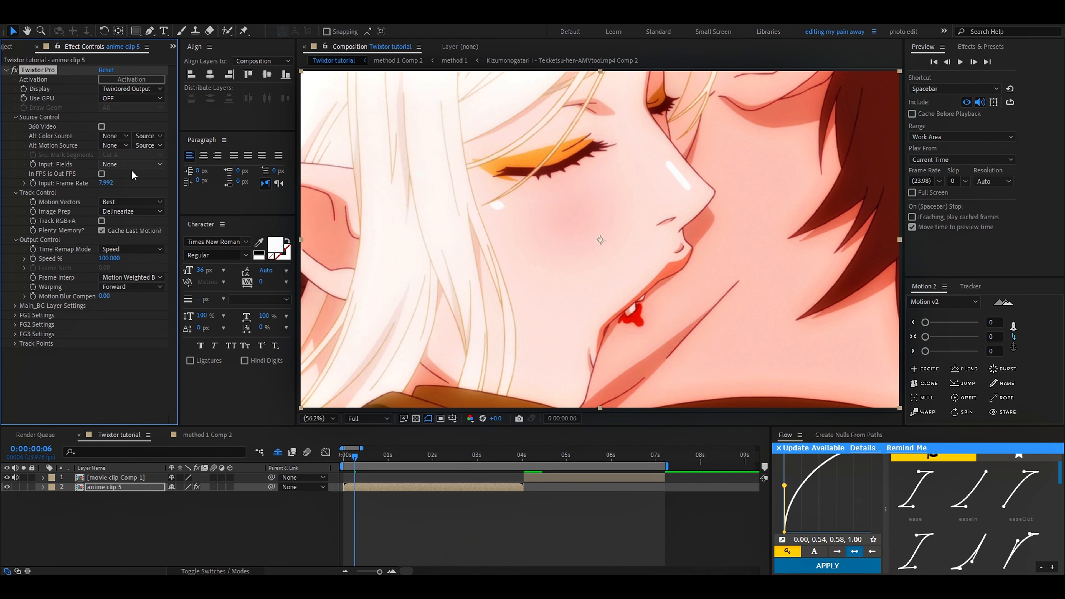
# Step: Pre-compose anime clip 5 as anime clip 5 Comp 1 and enable time remapping on it
pyautogui.hotkey('ctrl', 'shift', 'c')
pyautogui.press('Return')
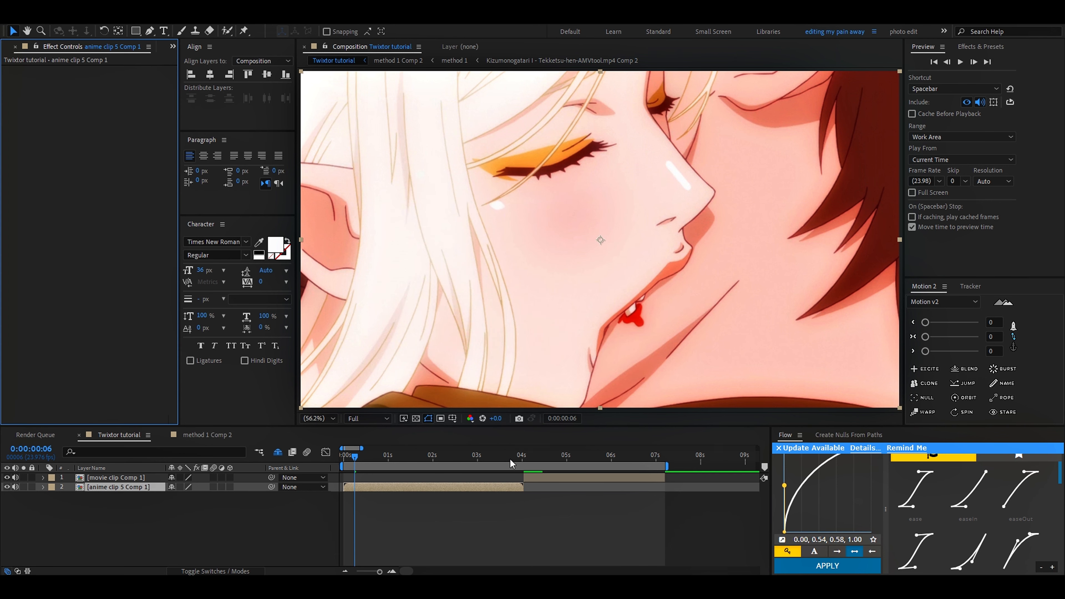
pyautogui.hotkey('ctrl', 'alt', 't')
# Step: Apply Easy Ease to anime clip 5 Comp 1's Time Remap keyframes in the graph editor, keeping the layer's parent at None
pyautogui.click(326, 451)
pyautogui.press('F9')
pyautogui.click(322, 487)
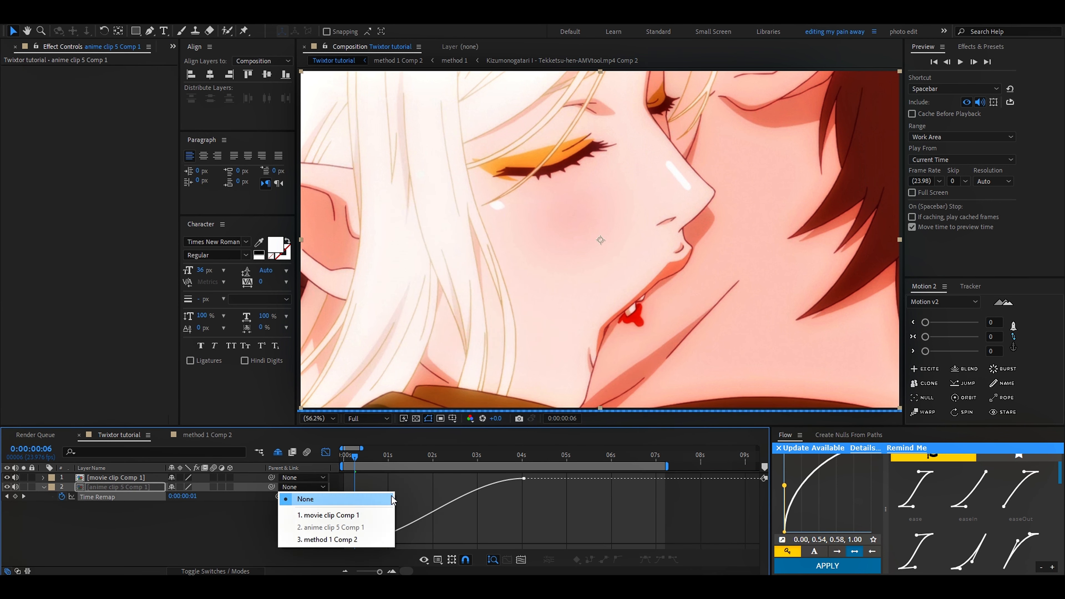
pyautogui.click(380, 503)
pyautogui.moveTo(362, 530); pyautogui.dragTo(331, 546)
pyautogui.moveTo(362, 449); pyautogui.dragTo(342, 459)
# Step: Shape anime clip 5 Comp 1's Time Remap curve to be steep at both ends, and save the project
pyautogui.moveTo(475, 544); pyautogui.dragTo(361, 514)
pyautogui.scroll(-2, 419, 499)
pyautogui.moveTo(504, 481); pyautogui.dragTo(584, 506)
pyautogui.hotkey('ctrl', 's')
pyautogui.press('=')
pyautogui.press('=')
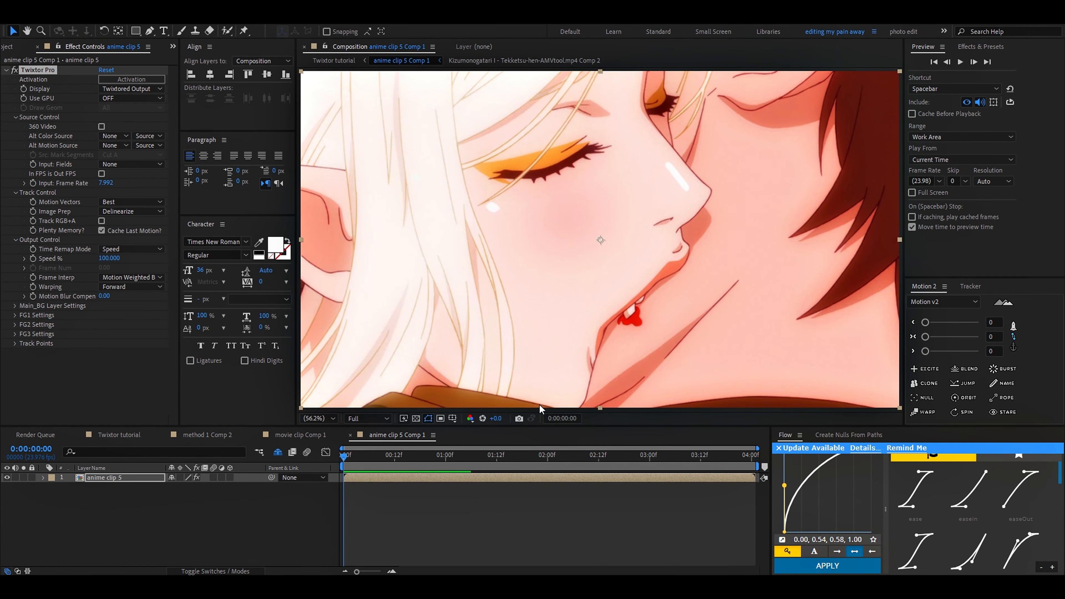
# Step: Scrub through the start of the anime clip in the Twixtor tutorial composition, and open anime clip 5 Comp 1
pyautogui.click(118, 435)
pyautogui.scroll(-3, 377, 470)
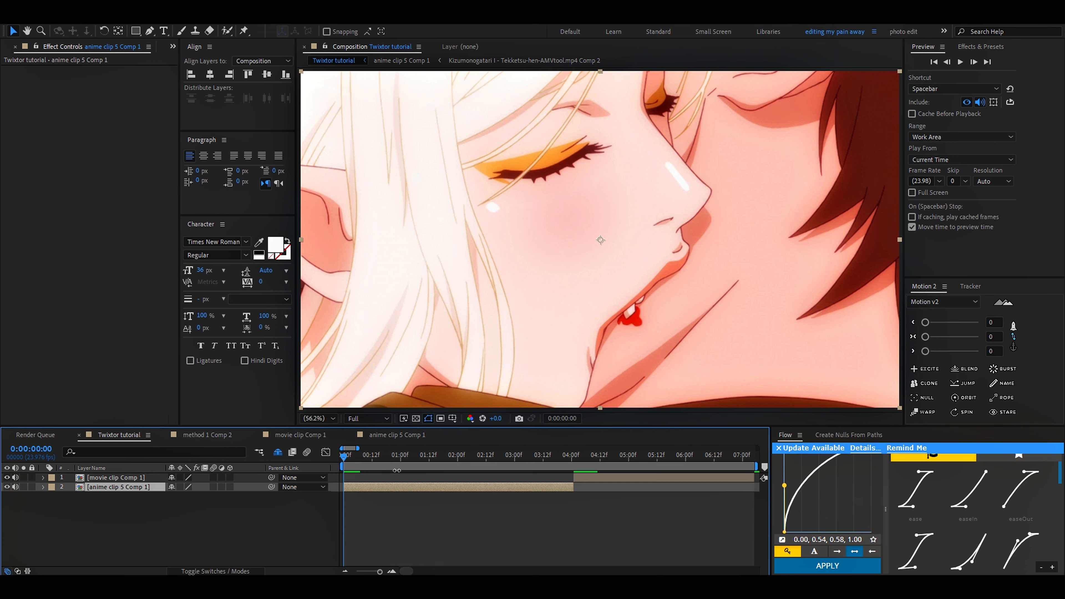
pyautogui.moveTo(349, 459); pyautogui.dragTo(441, 461)
pyautogui.doubleClick(359, 487)
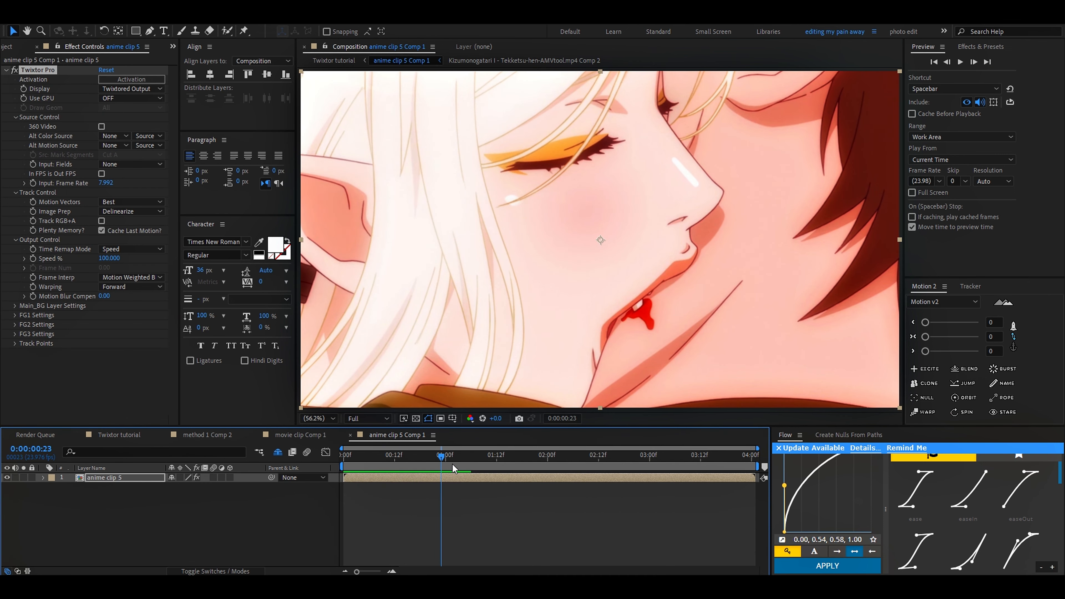
# Step: Examine the Twixtored anime clip between 0:00:01:07 and 0:00:02:17 in anime clip 5 Comp 1, and return to the first frame
pyautogui.click(475, 455)
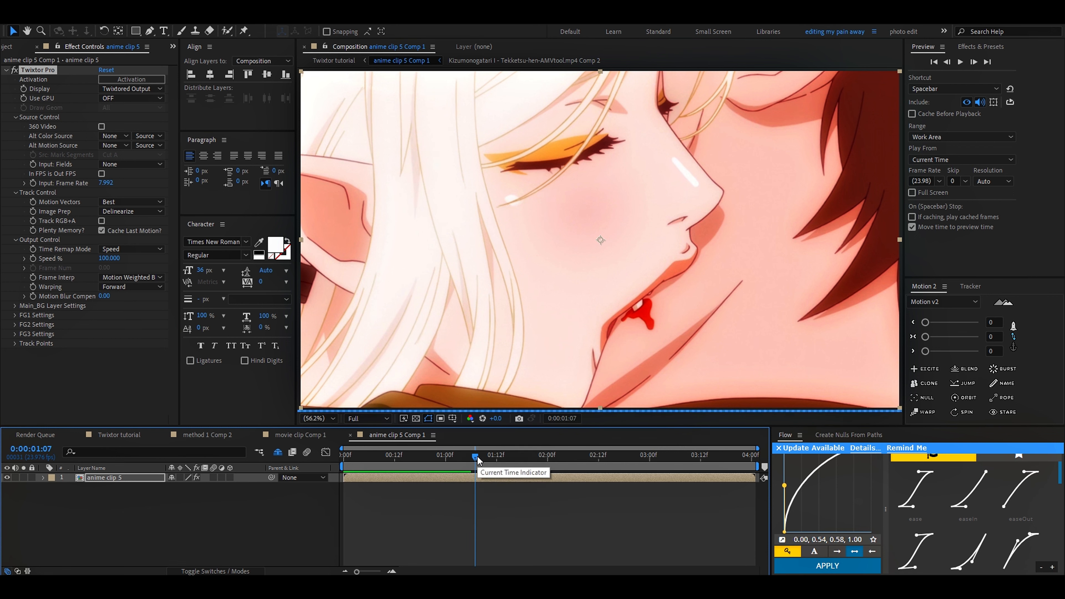
pyautogui.click(508, 459)
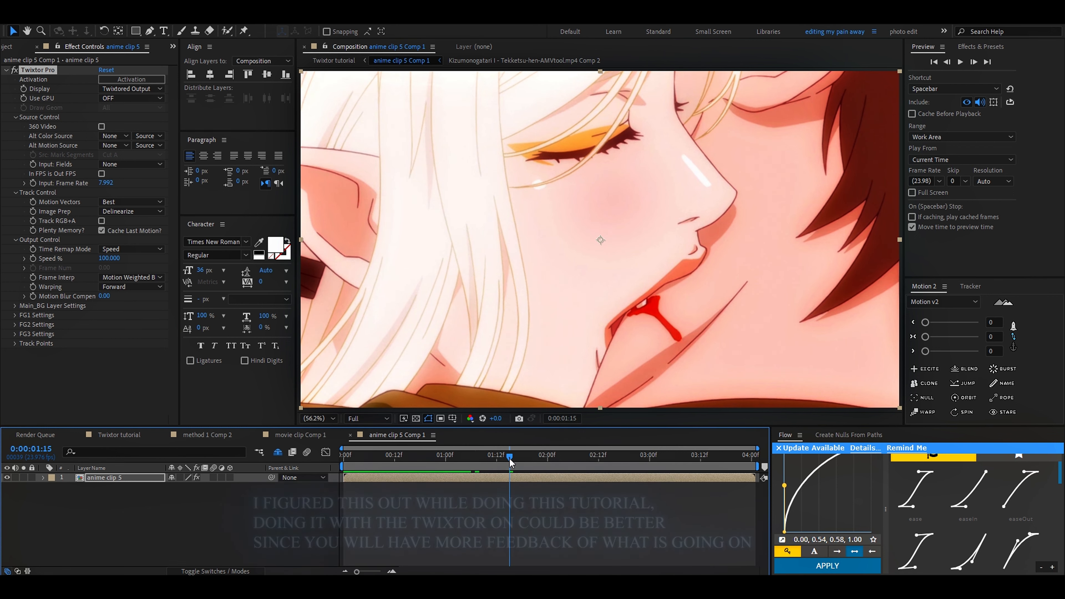
pyautogui.click(529, 458)
pyautogui.click(548, 457)
pyautogui.click(560, 457)
pyautogui.click(574, 457)
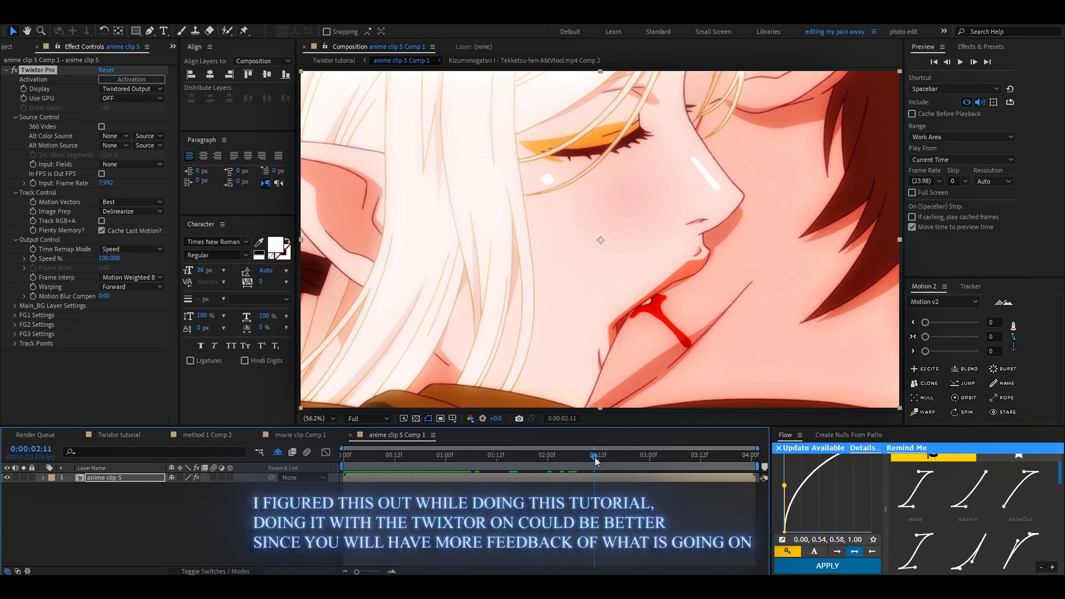
pyautogui.click(620, 458)
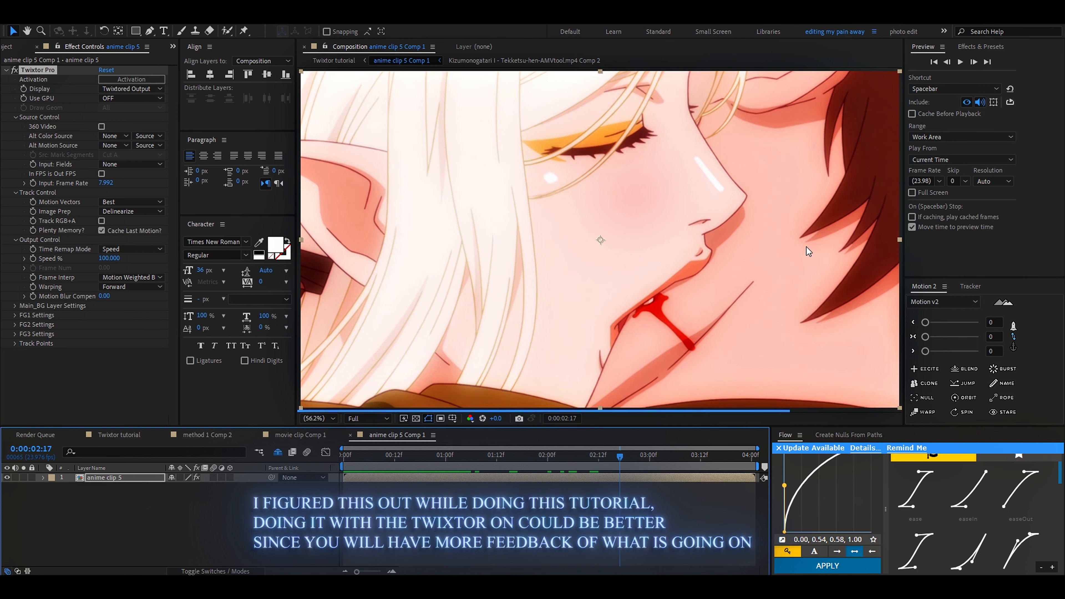
pyautogui.moveTo(536, 457); pyautogui.dragTo(171, 489)
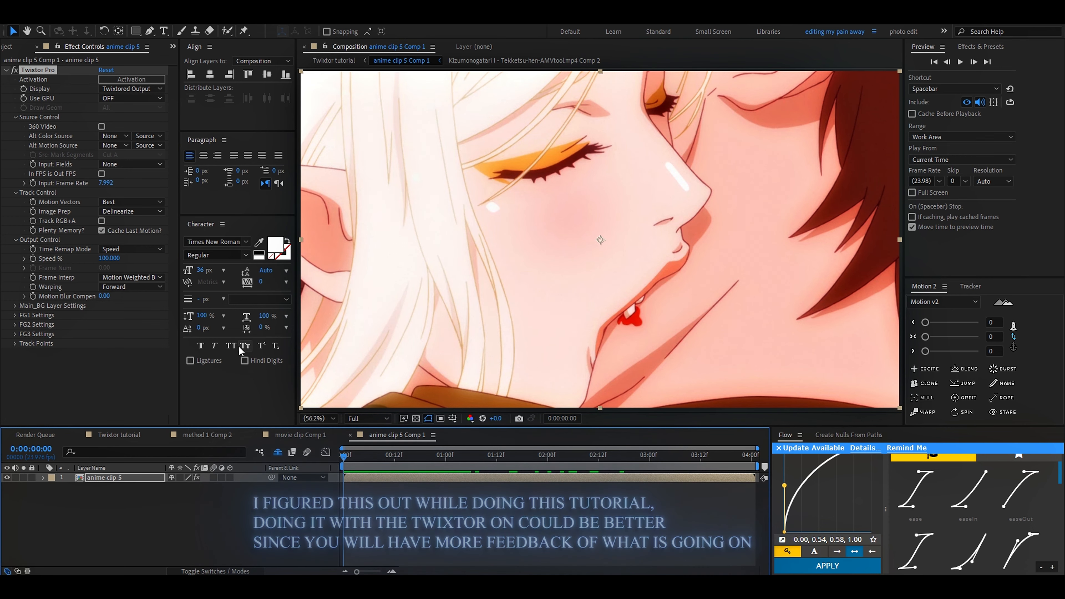
# Step: Try Twixtor Pro's Source display on anime clip 5, and switch back to Twixtored Output
pyautogui.click(131, 88)
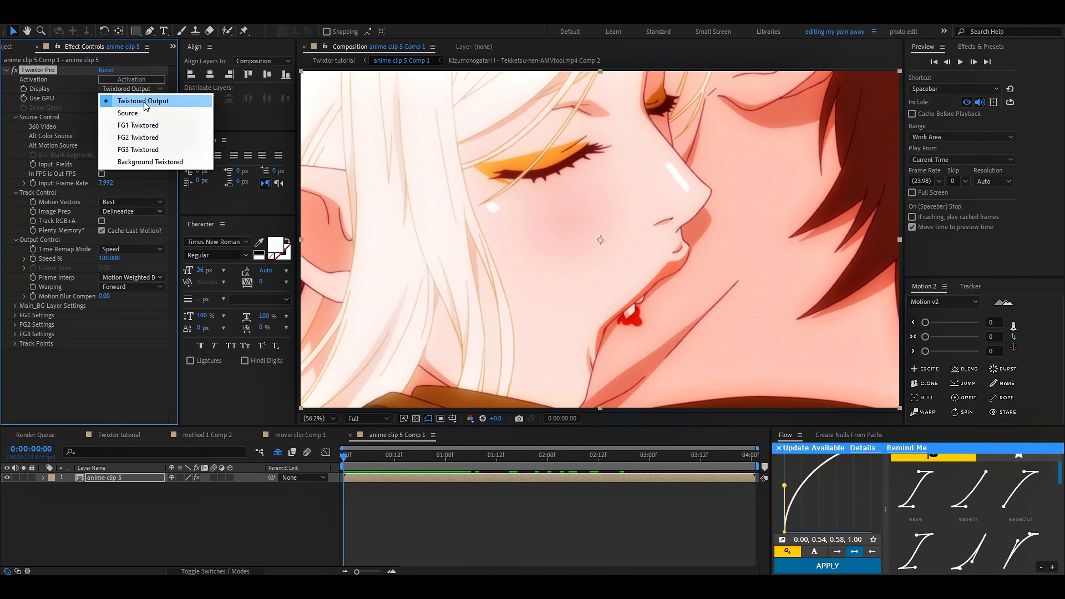
pyautogui.click(127, 112)
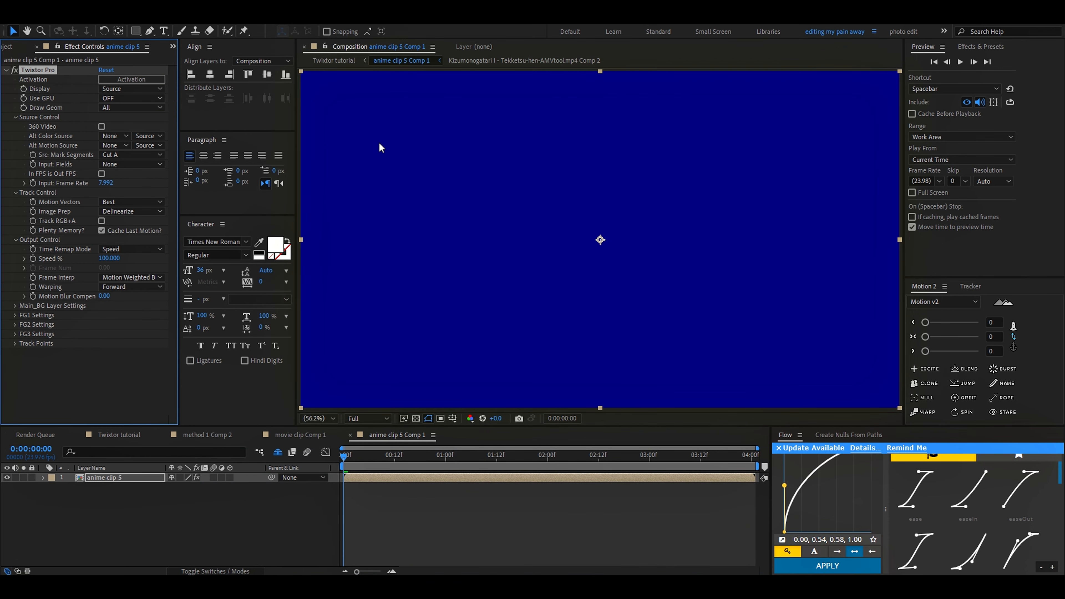
pyautogui.click(132, 89)
pyautogui.click(126, 102)
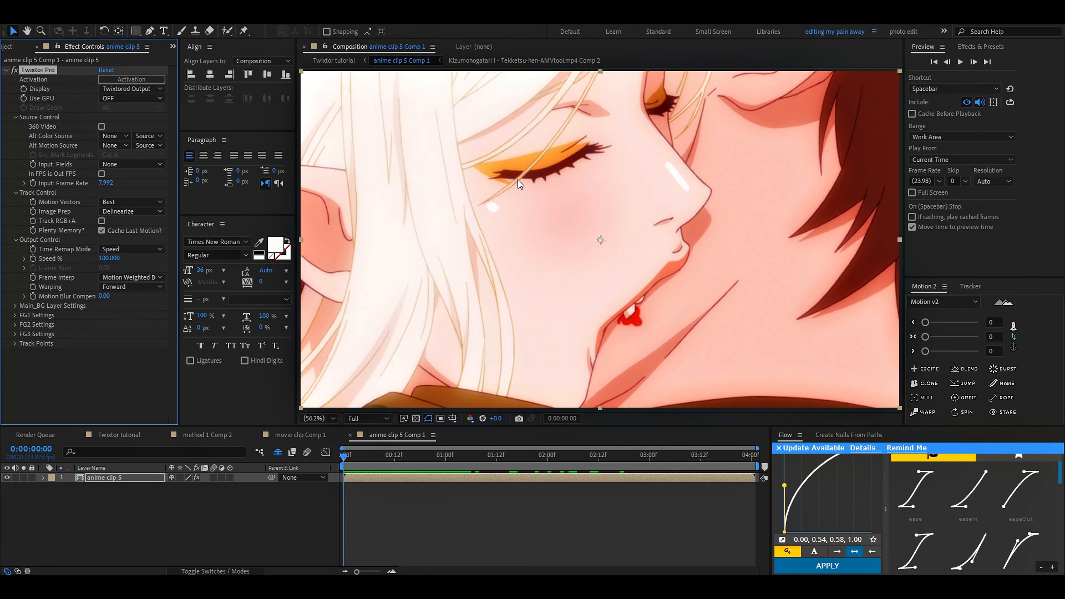
# Step: Set Twixtor Pro's input frame rate on anime clip 5 to 23.976 and preview the clip
pyautogui.scroll(1, 340, 501)
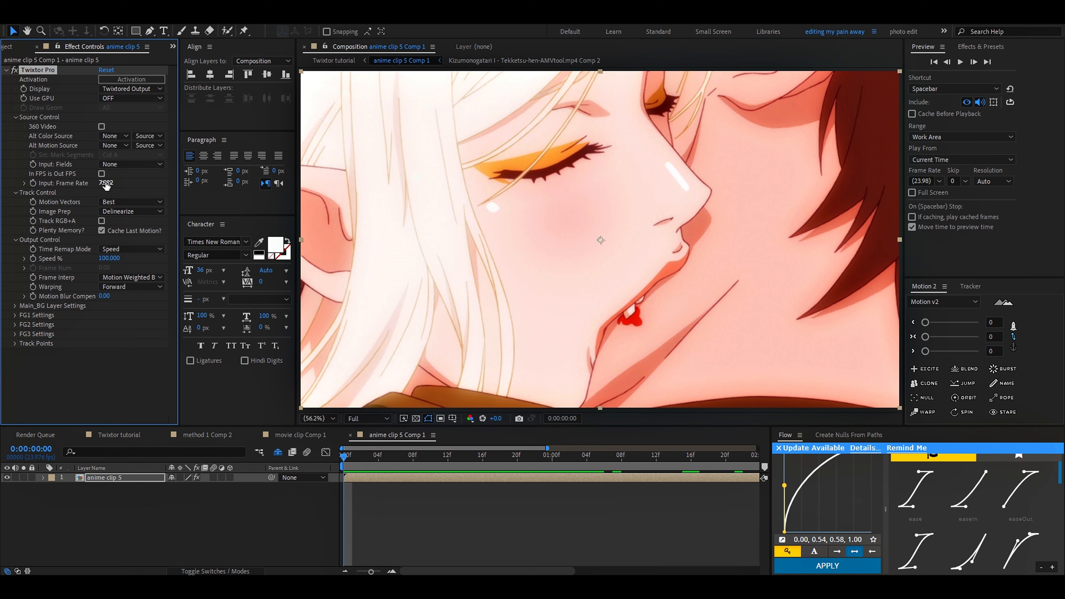
pyautogui.click(101, 173)
pyautogui.moveTo(344, 450); pyautogui.dragTo(360, 454)
pyautogui.click(102, 174)
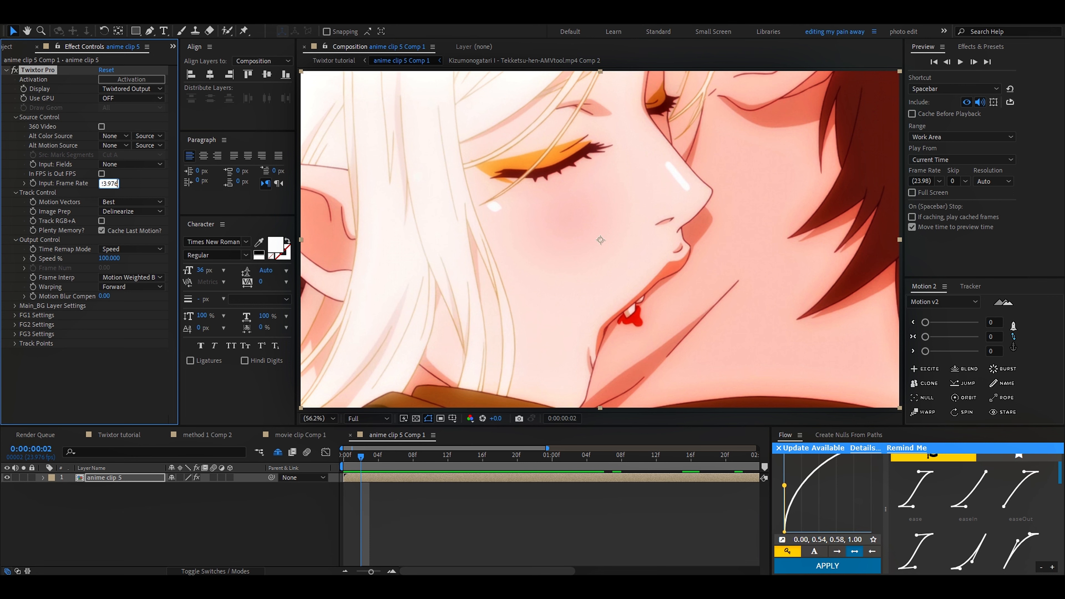
pyautogui.press('space')
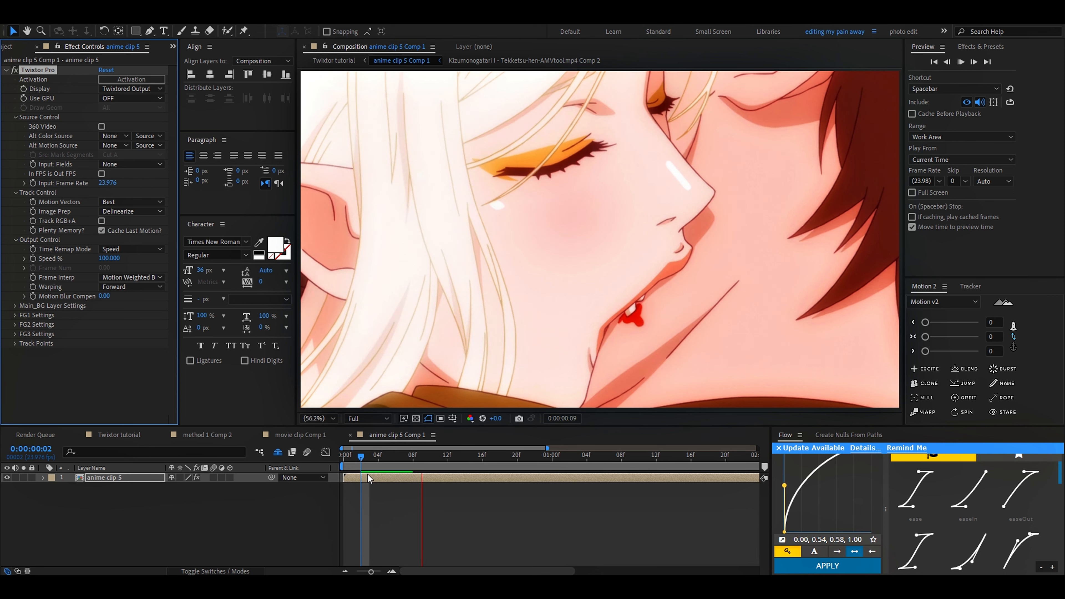
pyautogui.scroll(-3, 369, 478)
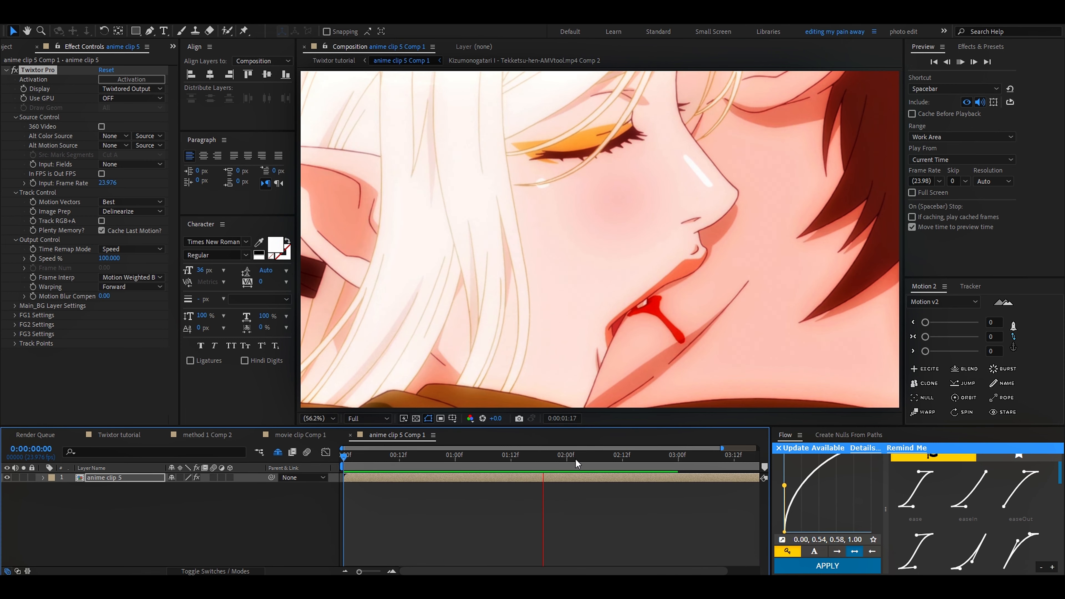
pyautogui.press('space')
# Step: Set track point 1 to Main_BG Layer and place it on the woman's nose tip at frame 0, at about 1293.5, 386.1
pyautogui.click(15, 343)
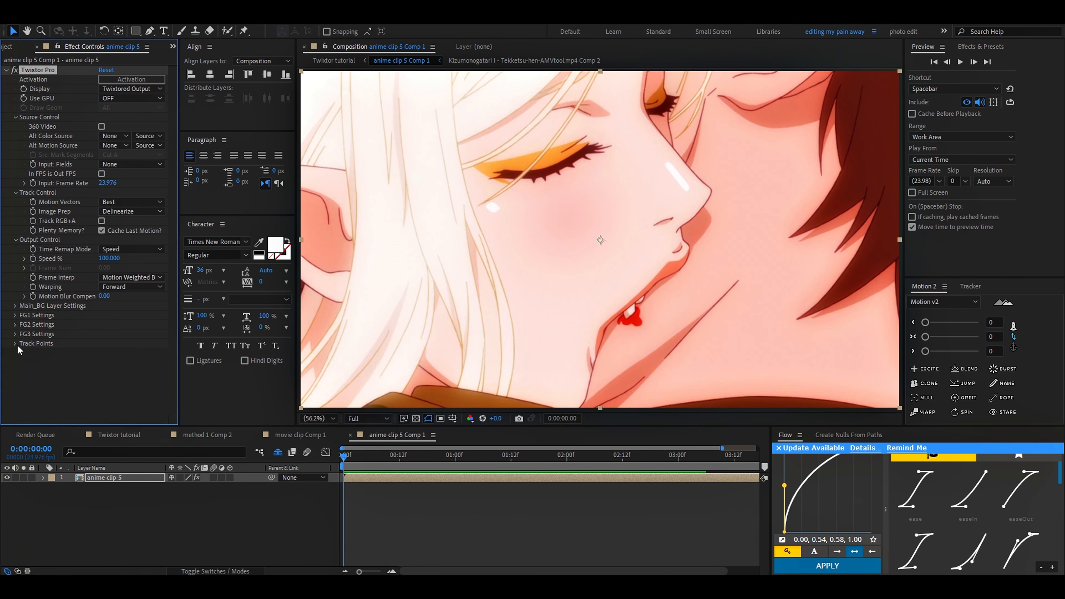
pyautogui.scroll(-8, 82, 135)
pyautogui.click(131, 89)
pyautogui.click(126, 150)
pyautogui.click(104, 99)
pyautogui.click(704, 191)
# Step: Keyframe track point 1 on the woman's nose tip at frames 1, 2 and 3 in anime clip 5 Comp 1, and return to frame 0
pyautogui.press('u')
pyautogui.click(349, 460)
pyautogui.click(708, 193)
pyautogui.press('pagedown')
pyautogui.moveTo(707, 193); pyautogui.dragTo(708, 195)
pyautogui.press('pagedown')
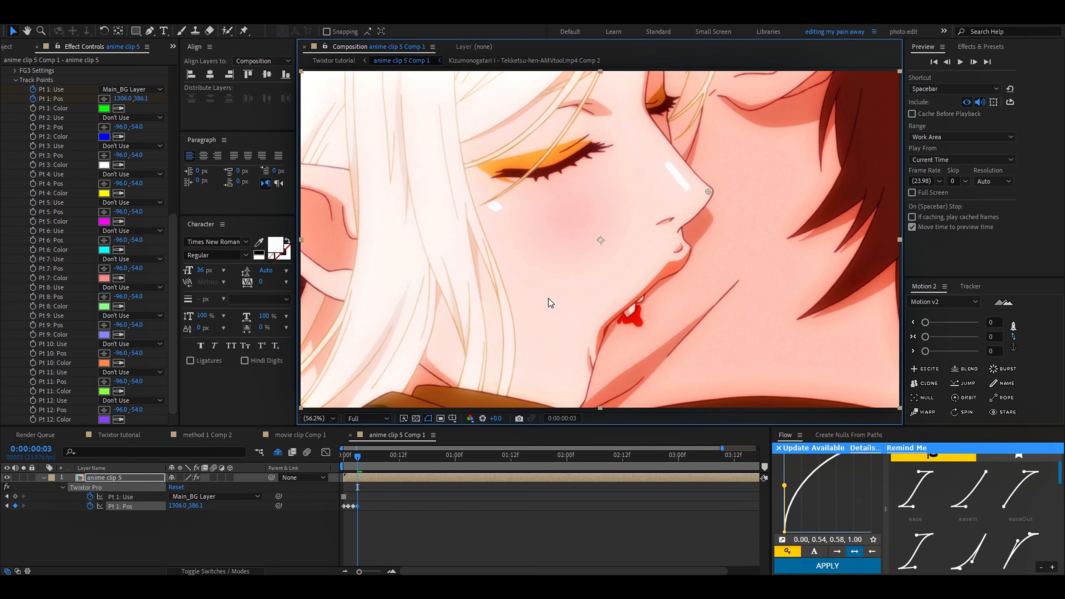
pyautogui.moveTo(357, 457); pyautogui.dragTo(329, 465)
# Step: Collapse the track points and set Twixtor Pro's input frame rate to 23.976/3
pyautogui.scroll(5, 319, 474)
pyautogui.scroll(9, 4, 126)
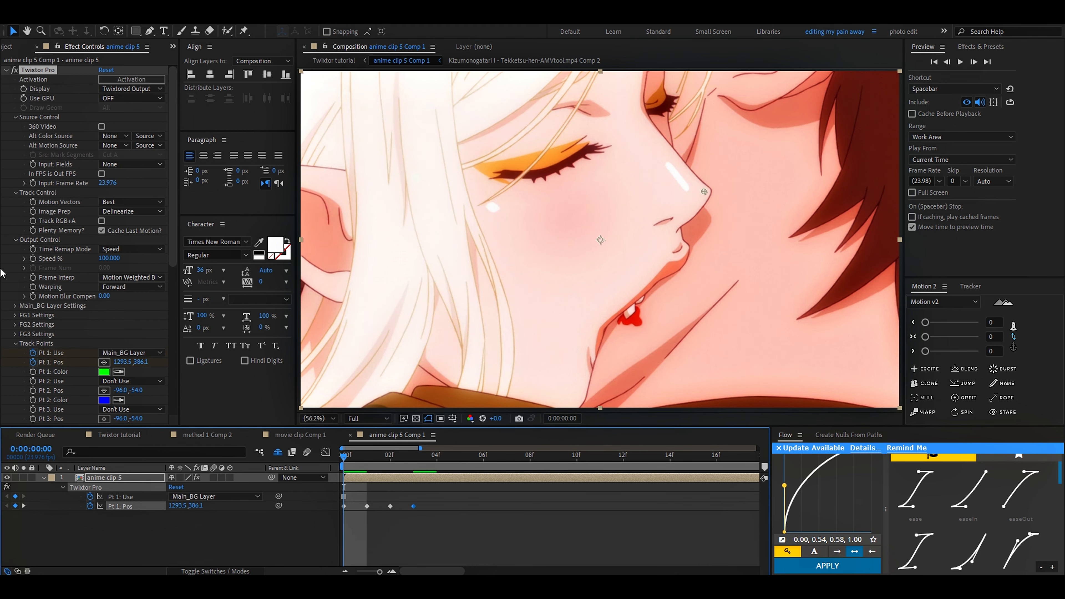
pyautogui.click(15, 343)
pyautogui.click(357, 467)
pyautogui.click(112, 183)
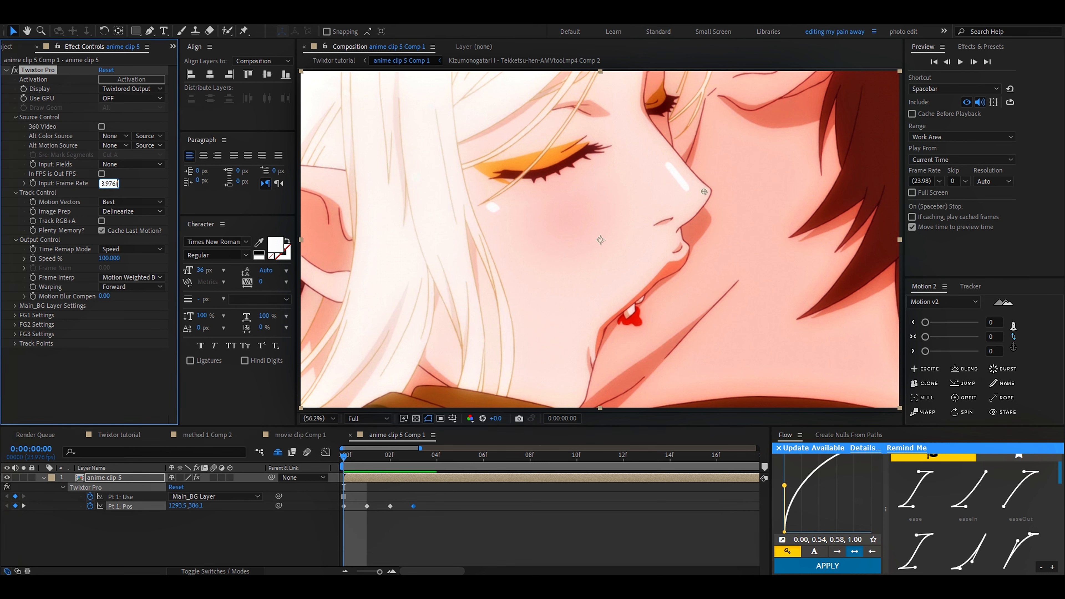
pyautogui.write('/3')
pyautogui.press('Return')
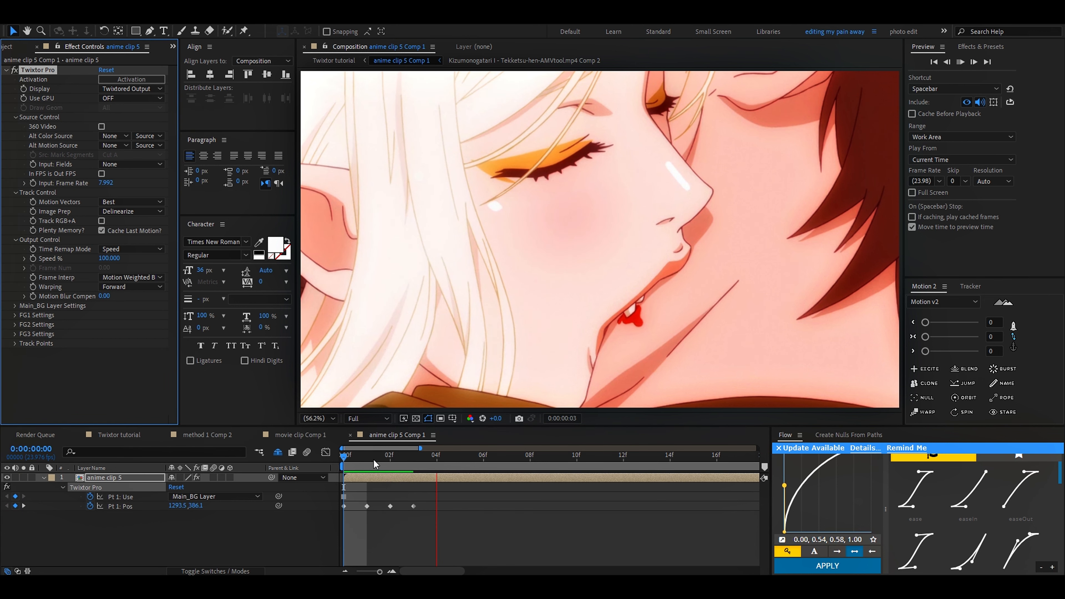
# Step: Scrub through anime clip 5 Comp 1 beyond the track-point frames to examine the slowed footage for warping
pyautogui.click(436, 455)
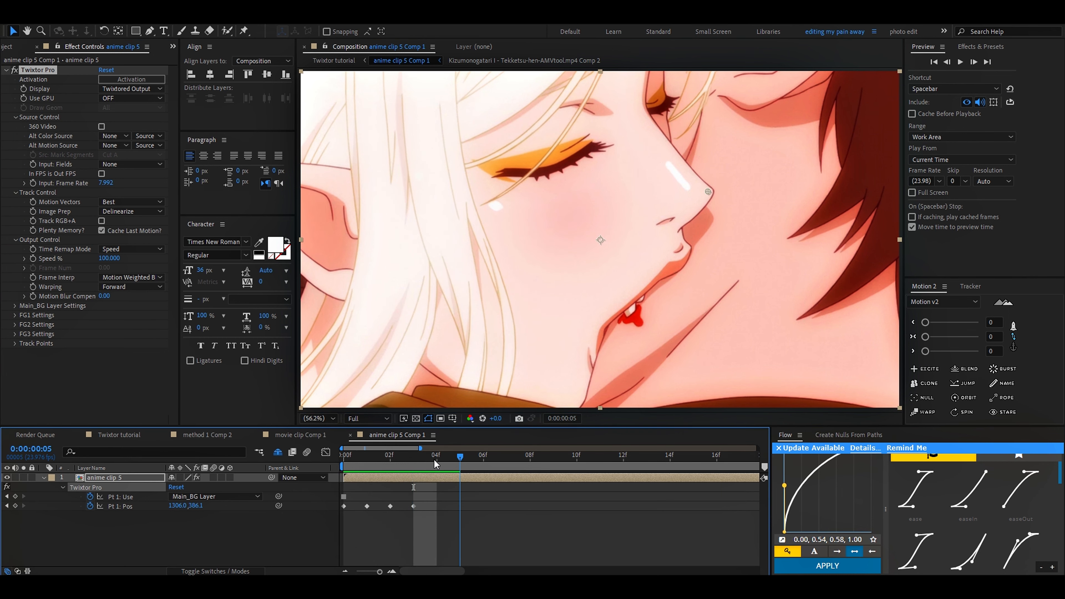
pyautogui.click(413, 457)
pyautogui.moveTo(410, 462); pyautogui.dragTo(499, 486)
pyautogui.scroll(-3, 499, 486)
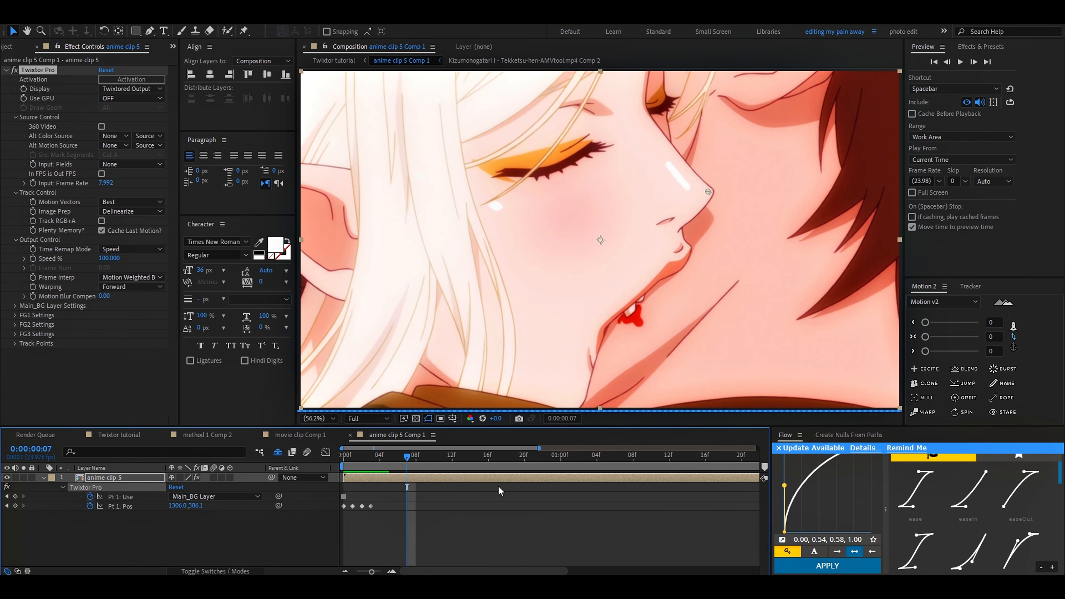
pyautogui.click(441, 462)
pyautogui.scroll(-3, 443, 463)
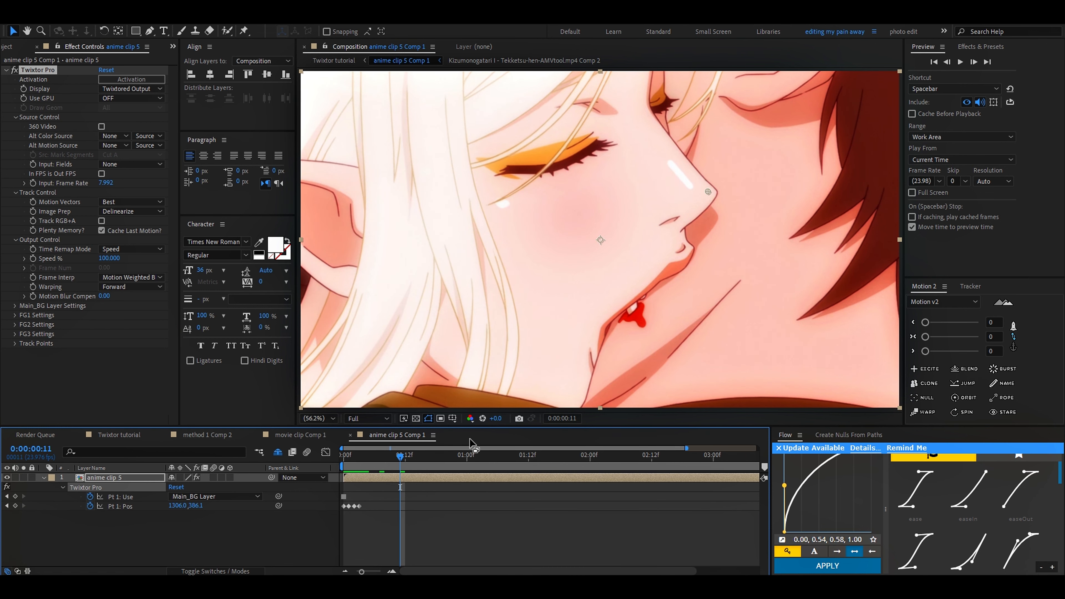
pyautogui.click(549, 457)
pyautogui.scroll(-2, 550, 462)
pyautogui.click(573, 463)
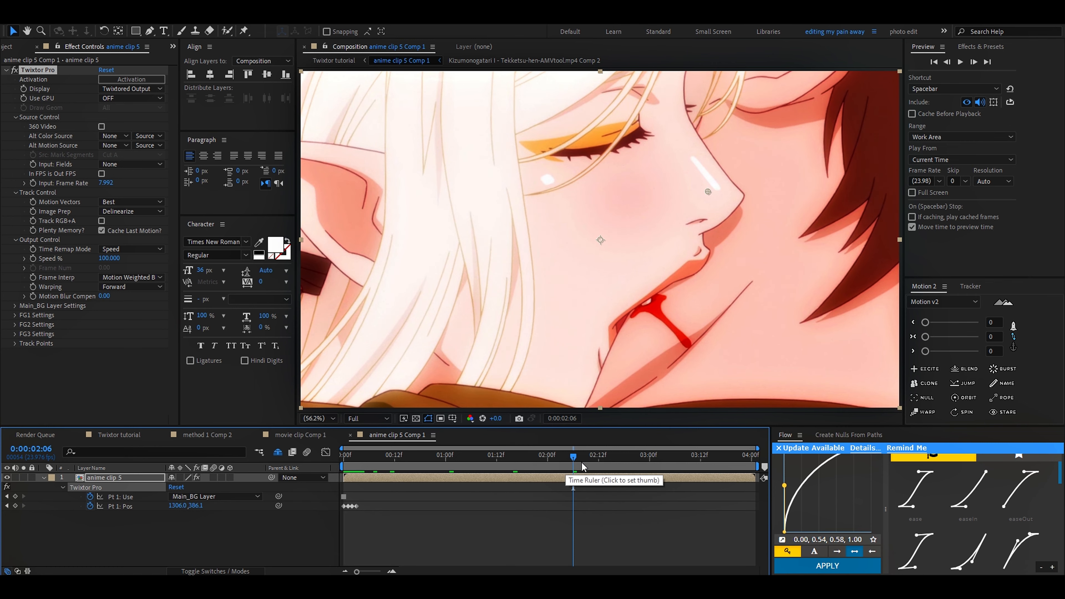
pyautogui.click(598, 457)
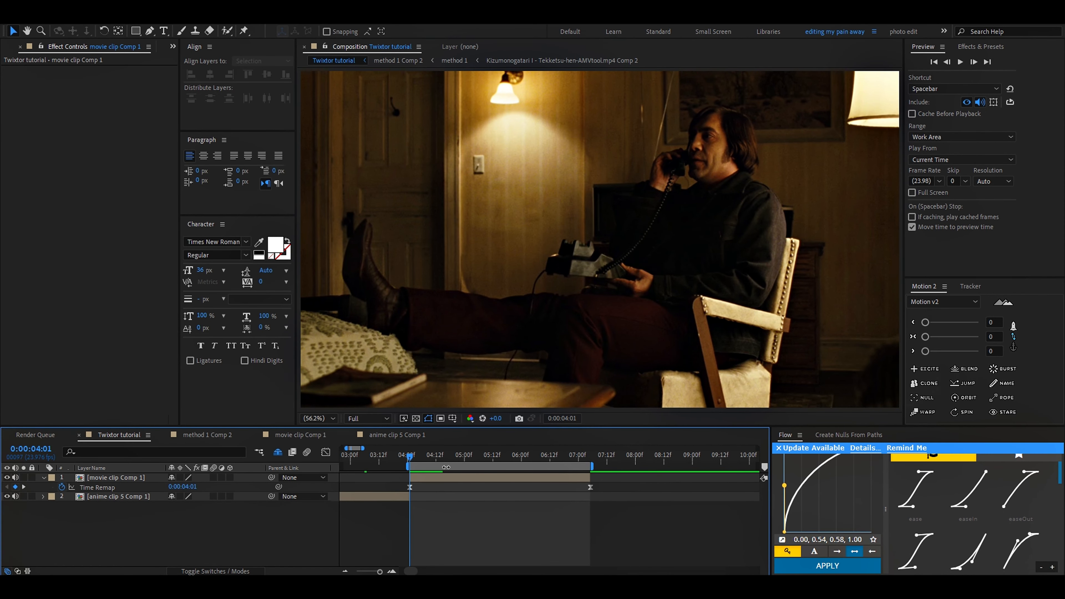
# Step: Steepen the incoming handle of movie clip Comp 1's last Time Remap keyframe in the value graph, and leave the graph editor
pyautogui.click(458, 480)
pyautogui.scroll(2, 591, 475)
pyautogui.click(579, 461)
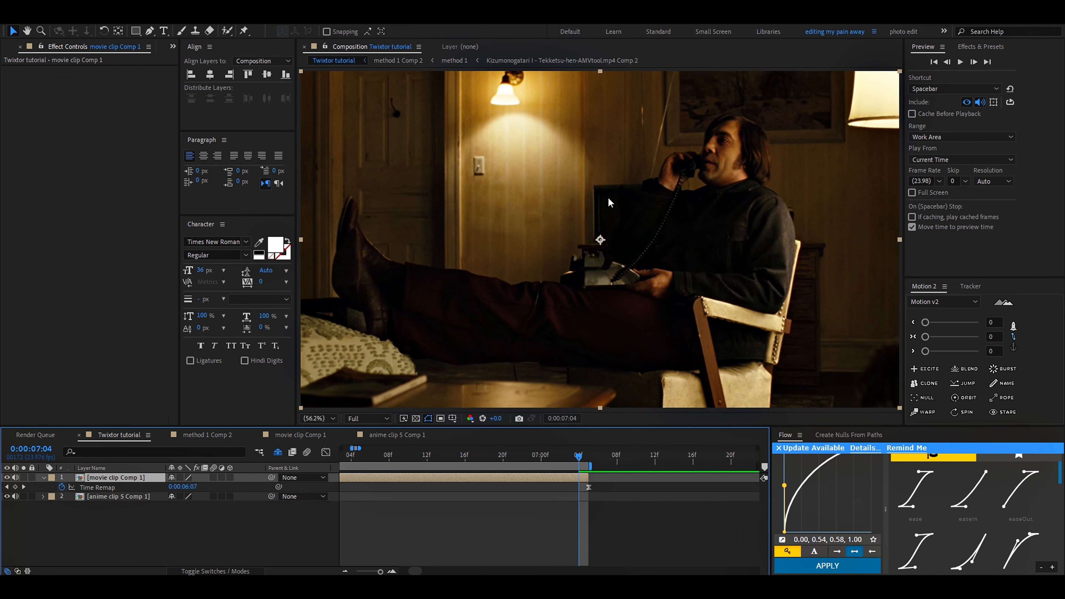
pyautogui.click(590, 487)
pyautogui.click(326, 452)
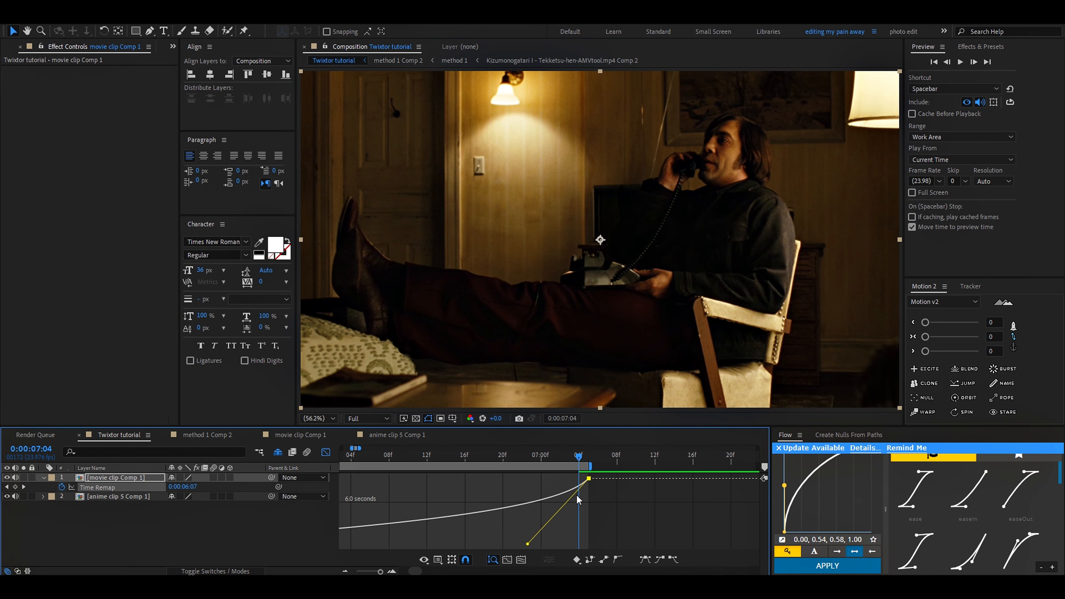
pyautogui.moveTo(527, 545); pyautogui.dragTo(539, 493)
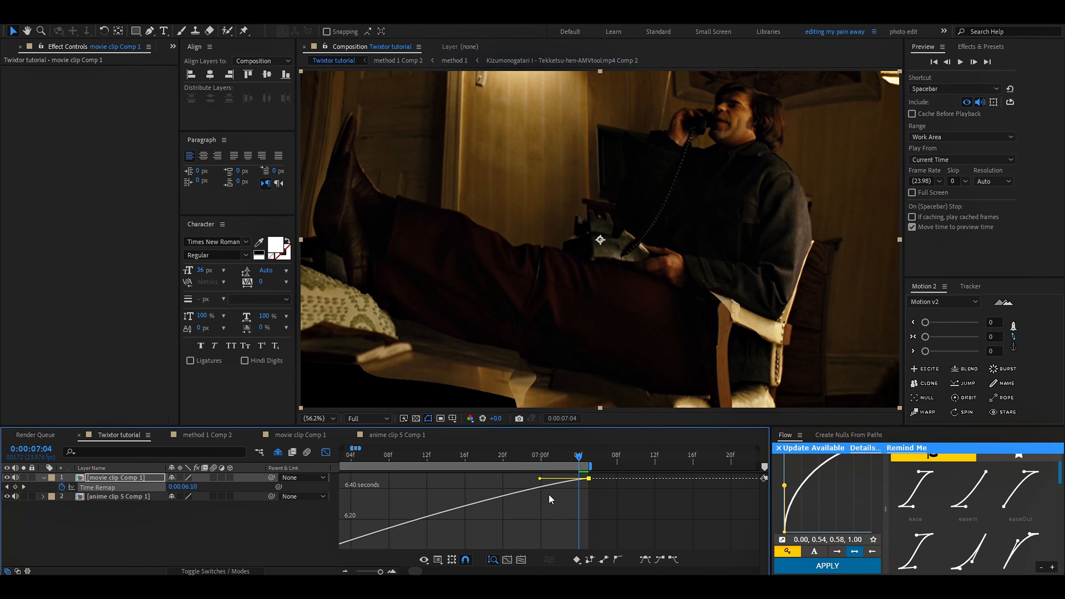
pyautogui.moveTo(569, 456); pyautogui.dragTo(592, 530)
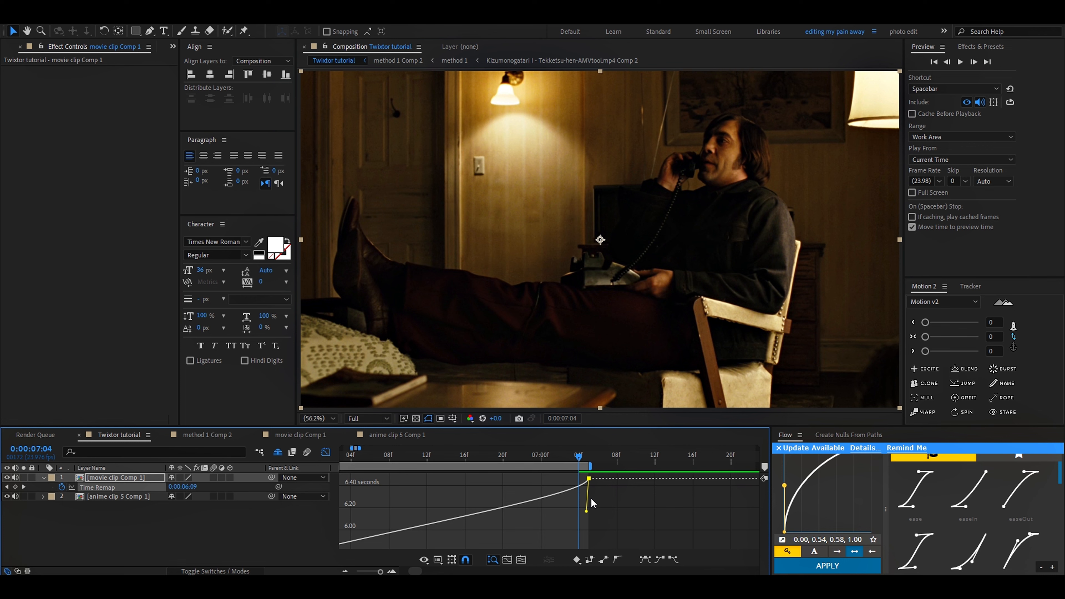
pyautogui.click(308, 452)
pyautogui.press('-')
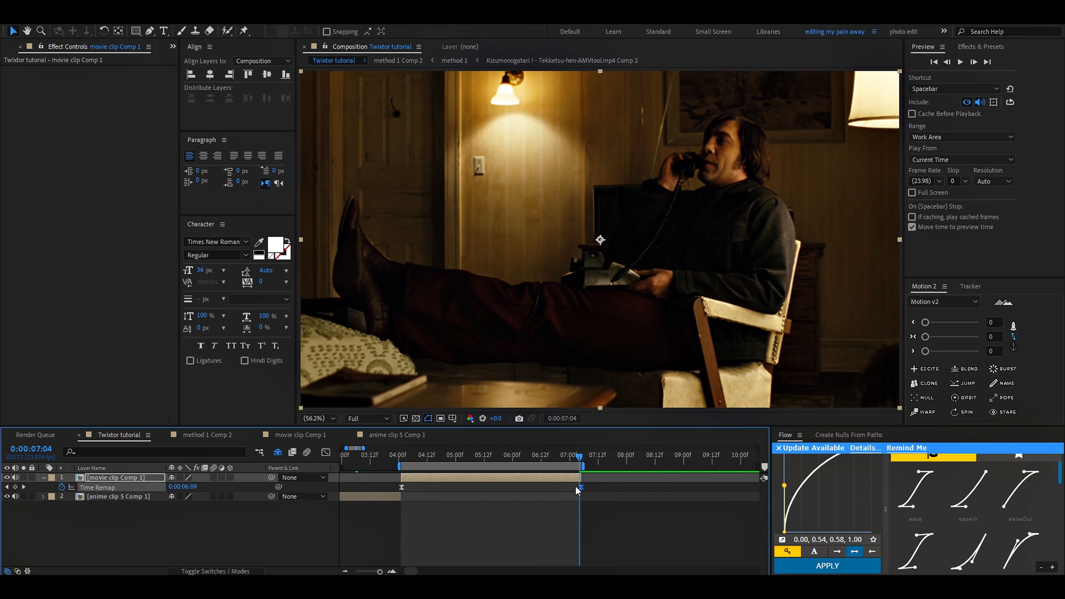
# Step: Try moving the last Time Remap keyframe past the end of movie clip Comp 1, and put it back at the clip's end
pyautogui.moveTo(573, 495); pyautogui.dragTo(585, 493)
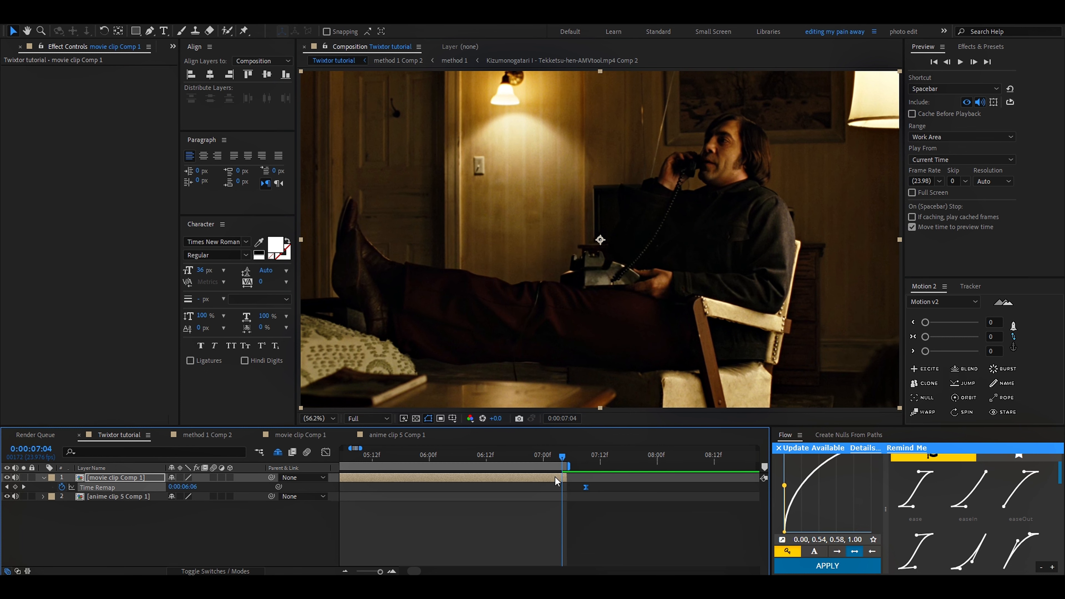
pyautogui.click(572, 474)
pyautogui.scroll(-3, 580, 494)
pyautogui.moveTo(582, 489); pyautogui.dragTo(576, 491)
pyautogui.scroll(3, 570, 483)
# Step: Shape movie clip Comp 1's Time Remap curve to leave the first keyframe flat and rise steeply into the last keyframe
pyautogui.moveTo(387, 502); pyautogui.dragTo(613, 515)
pyautogui.scroll(4, 445, 463)
pyautogui.moveTo(446, 459); pyautogui.dragTo(431, 489)
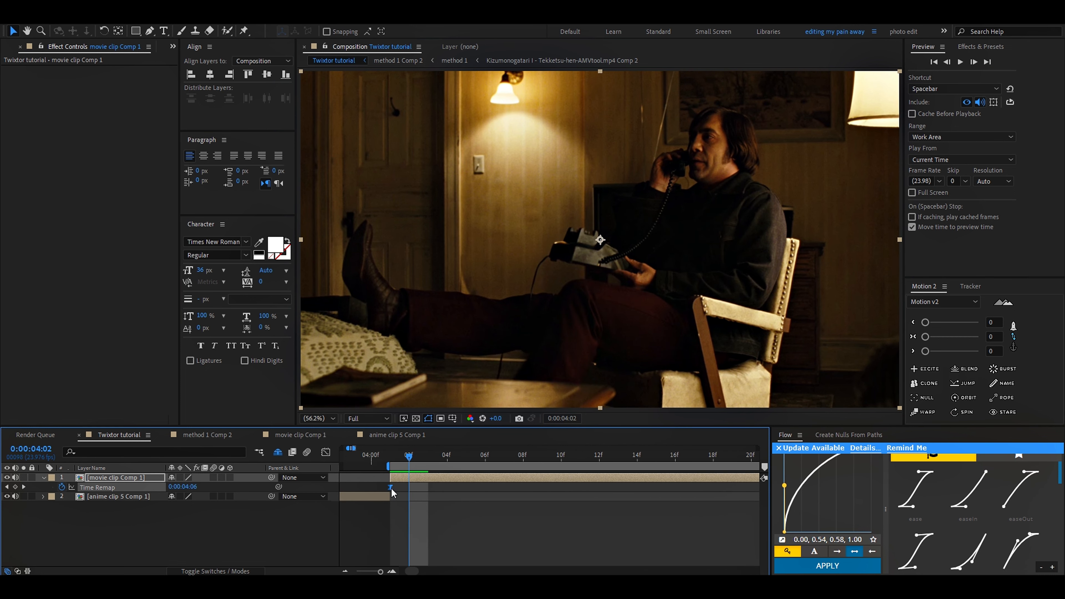
pyautogui.click(325, 452)
pyautogui.scroll(-3, 434, 491)
pyautogui.moveTo(559, 505); pyautogui.dragTo(518, 484)
pyautogui.scroll(2, 476, 487)
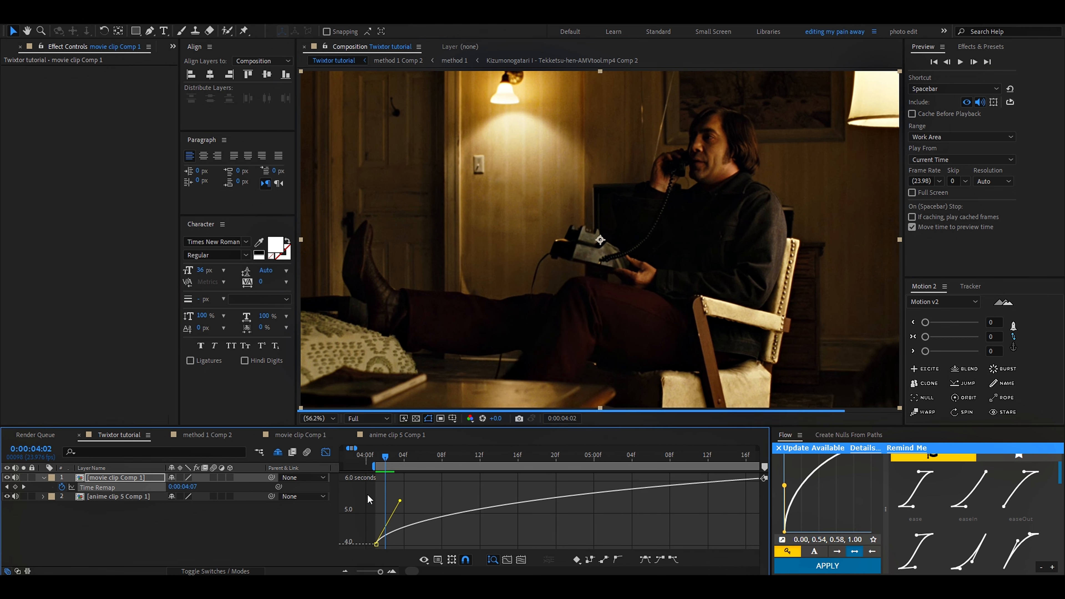
pyautogui.click(395, 506)
pyautogui.scroll(-2, 396, 502)
pyautogui.moveTo(366, 515); pyautogui.dragTo(430, 543)
pyautogui.moveTo(490, 480); pyautogui.dragTo(577, 516)
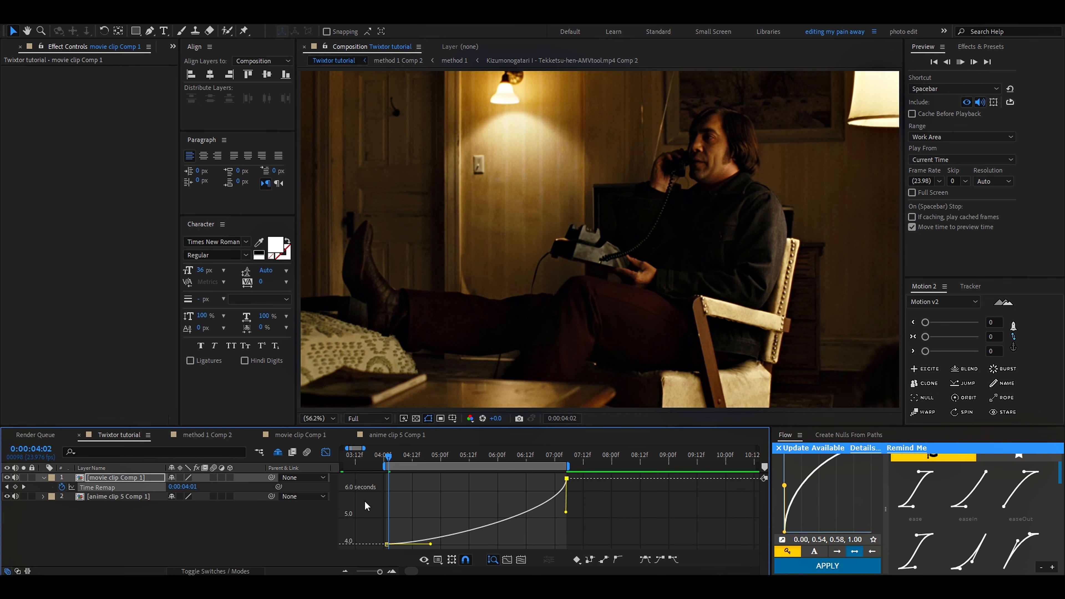
# Step: Scrub the eased movie clip frame by frame around 0:00:05:14 and 0:00:05:15 to examine the moving legs for warping
pyautogui.scroll(3, 366, 505)
pyautogui.moveTo(516, 506); pyautogui.dragTo(442, 501)
pyautogui.click(451, 456)
pyautogui.click(500, 457)
pyautogui.scroll(-2, 515, 507)
pyautogui.moveTo(487, 455); pyautogui.dragTo(515, 458)
pyautogui.scroll(2, 517, 458)
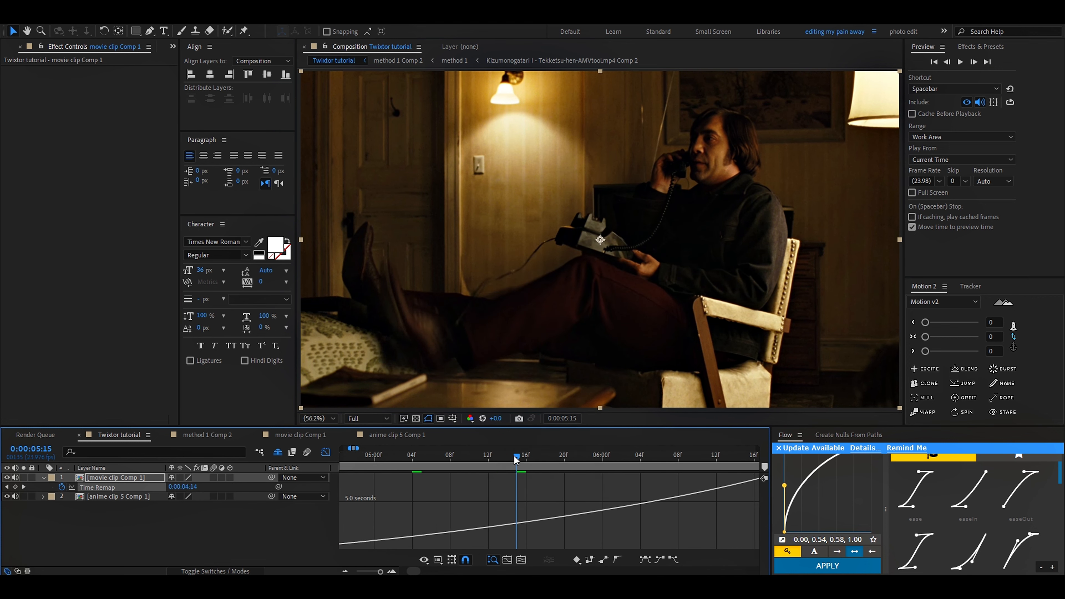
pyautogui.click(507, 458)
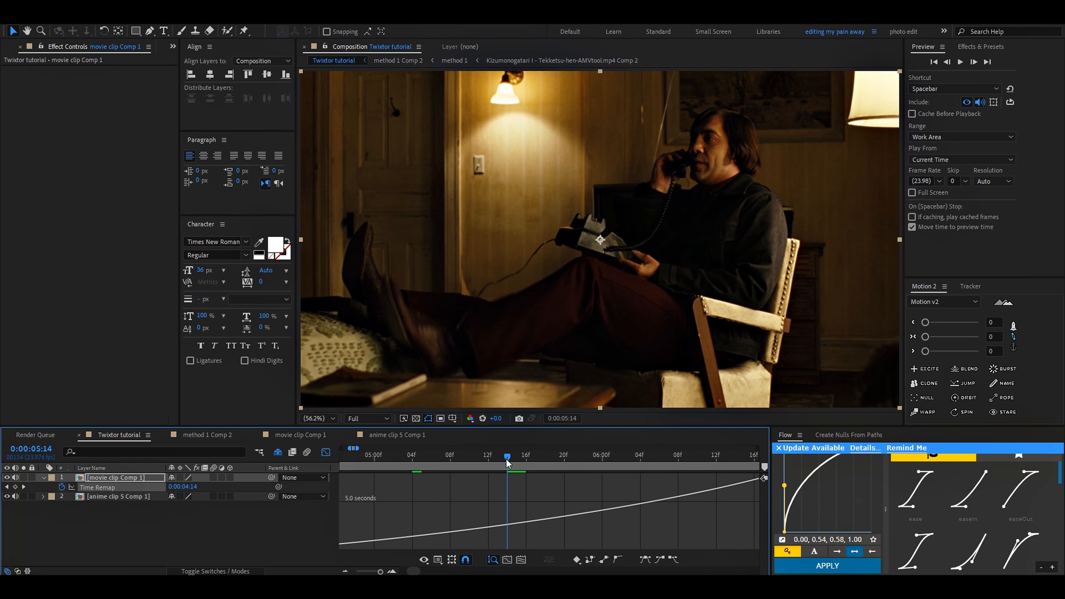
pyautogui.click(519, 456)
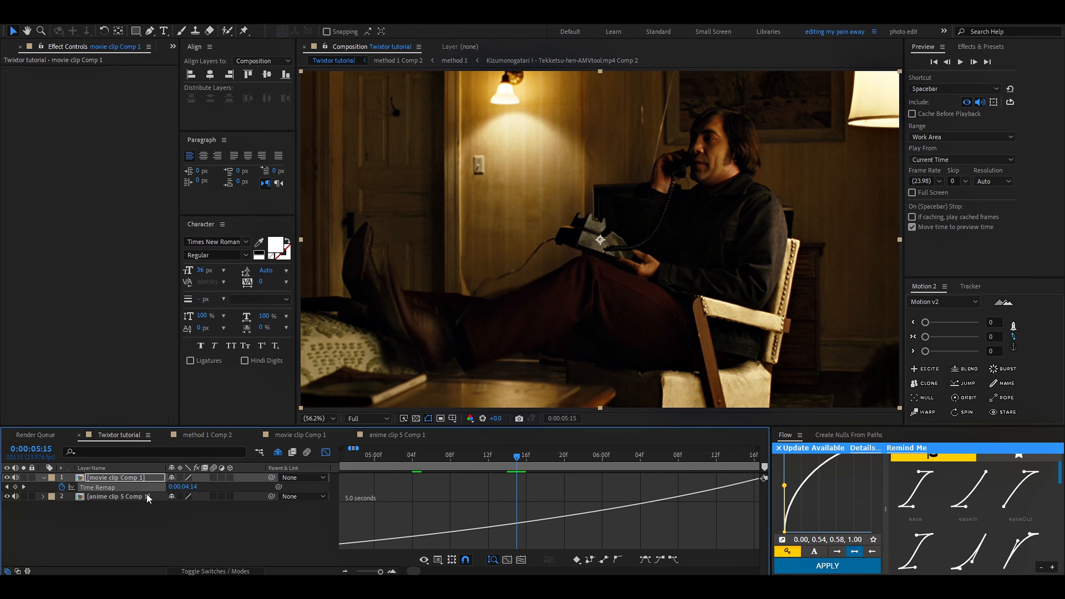
# Step: Try adding a Time Remap keyframe on movie clip Comp 1 at 0:00:05:15 and shifting its value to 0:00:04:18
pyautogui.press('u')
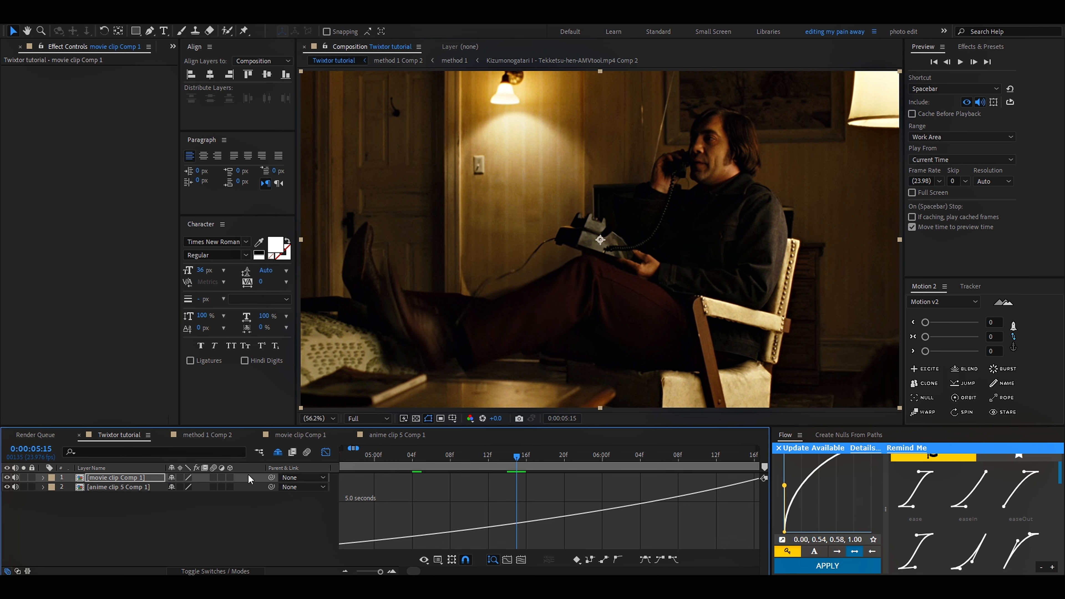
pyautogui.press('u')
pyautogui.scroll(-2, 495, 499)
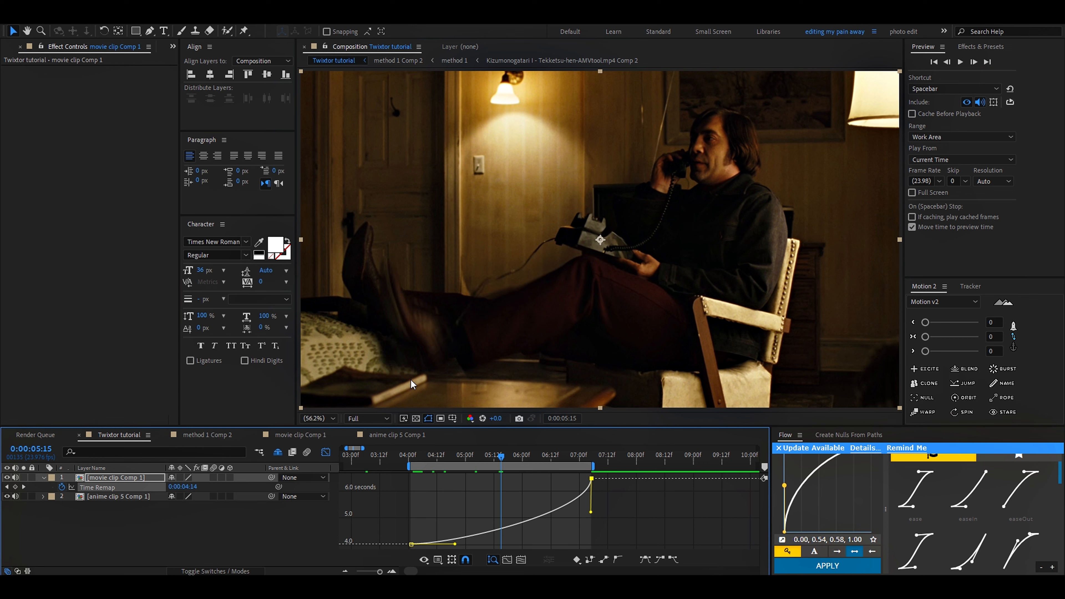
pyautogui.click(15, 487)
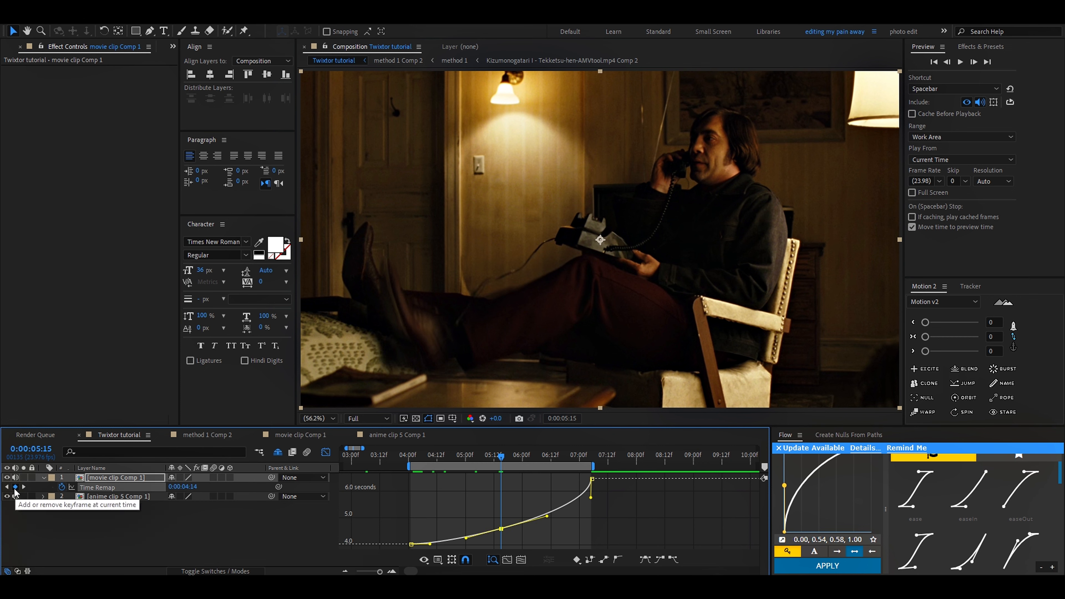
pyautogui.scroll(3, 481, 541)
pyautogui.moveTo(525, 523); pyautogui.dragTo(526, 520)
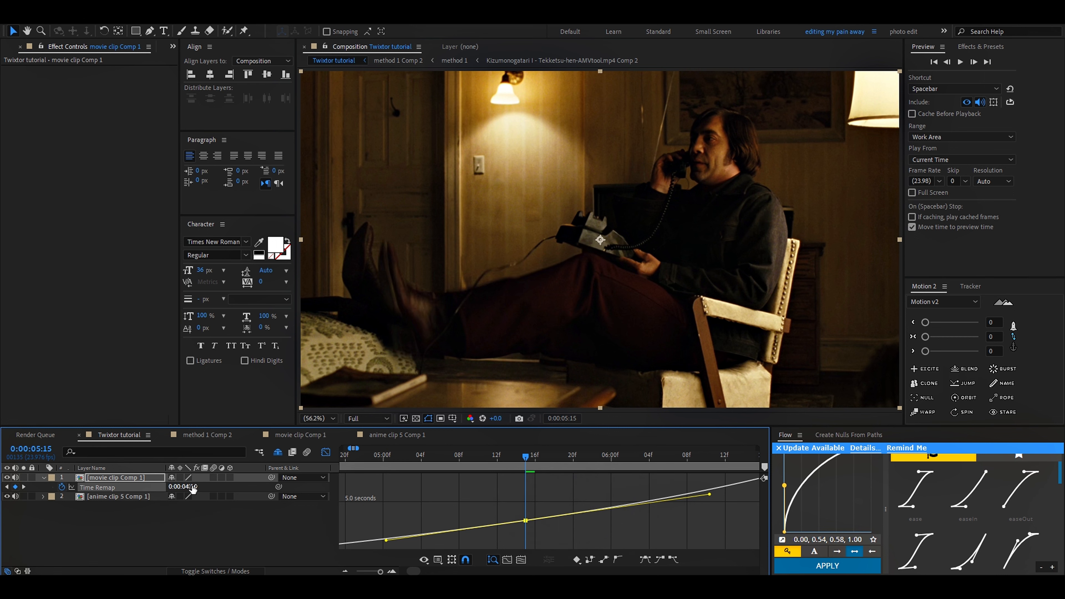
pyautogui.moveTo(189, 488)
pyautogui.mouseDown()
pyautogui.moveTo(175, 491)
pyautogui.moveTo(203, 494)
pyautogui.mouseUp()
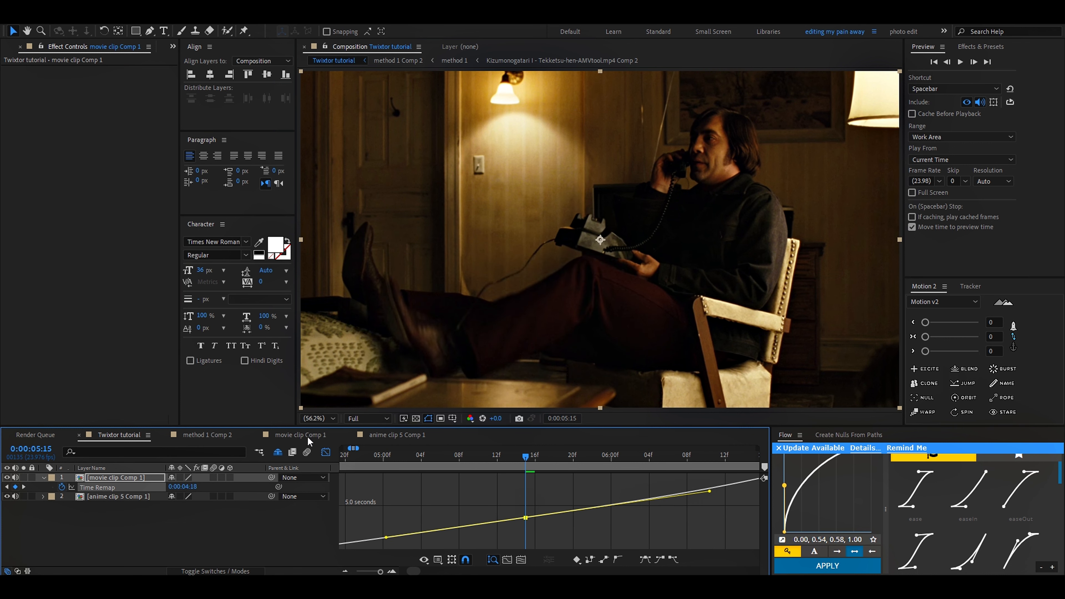
# Step: Undo the extra Time Remap keyframe and its value change at 0:00:05:15, and leave the graph editor
pyautogui.hotkey('ctrl', 'z')
pyautogui.scroll(-5, 662, 477)
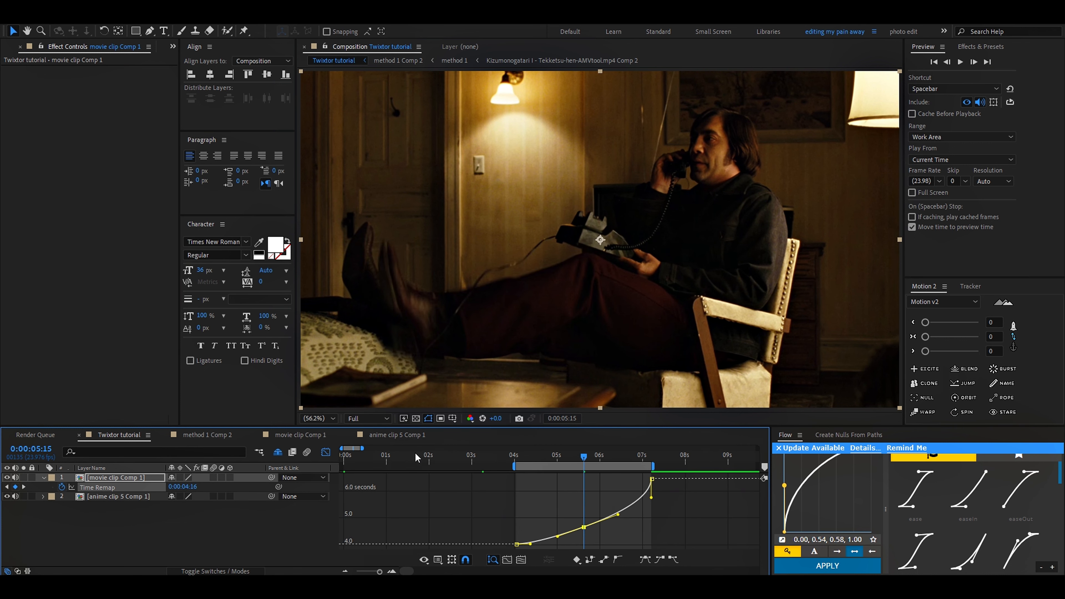
pyautogui.click(325, 452)
pyautogui.scroll(3, 594, 507)
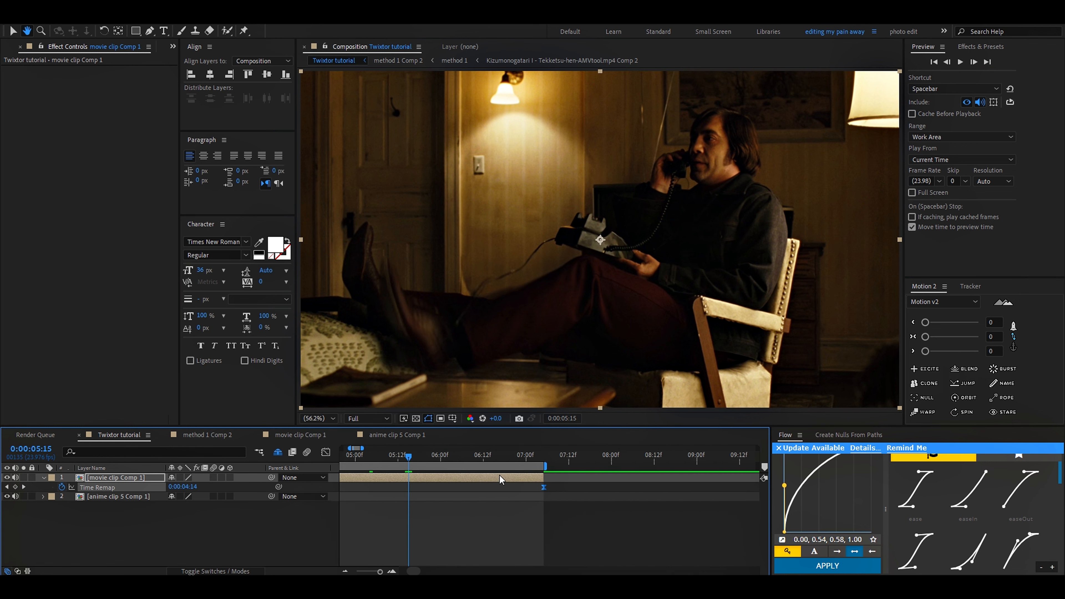
# Step: Check the movie clip near its end, return to its first frame at 0:00:04:01 and collapse its keyframes
pyautogui.press('space')
pyautogui.press('space')
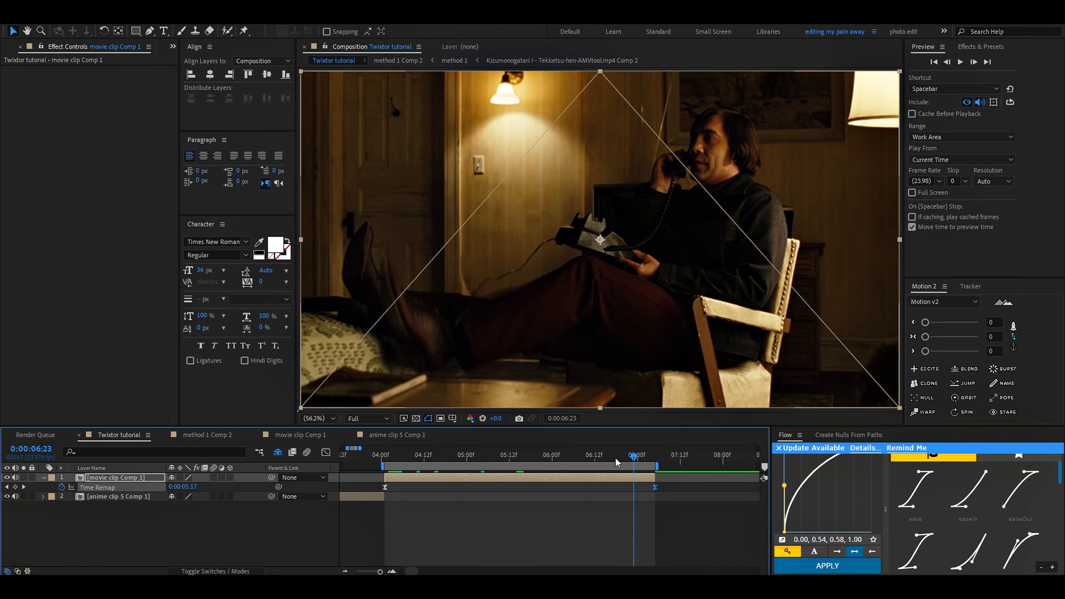
pyautogui.click(382, 458)
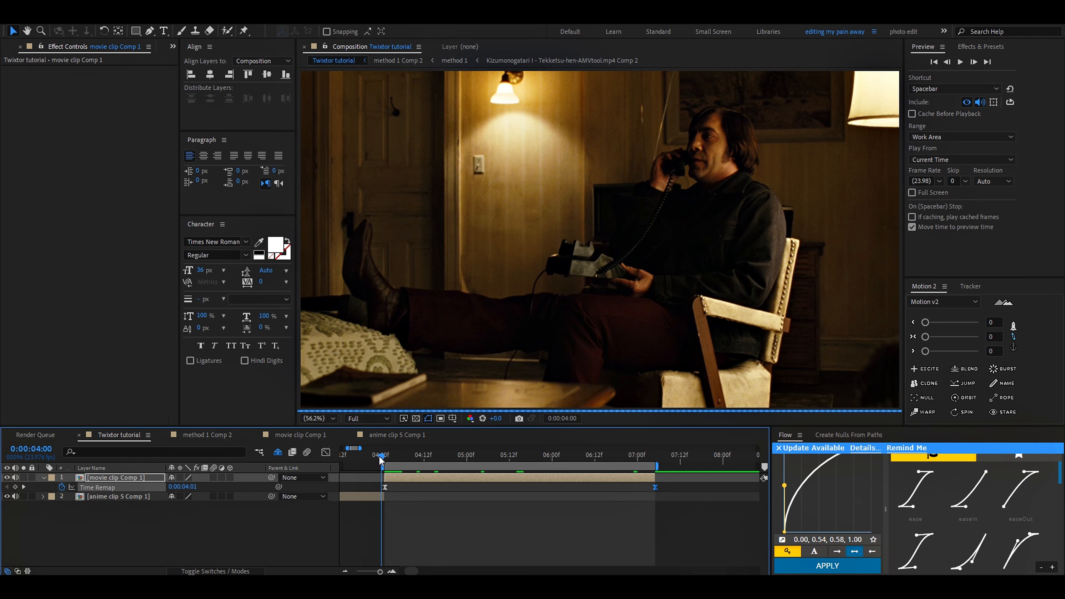
pyautogui.scroll(2, 383, 459)
pyautogui.click(396, 458)
pyautogui.press('u')
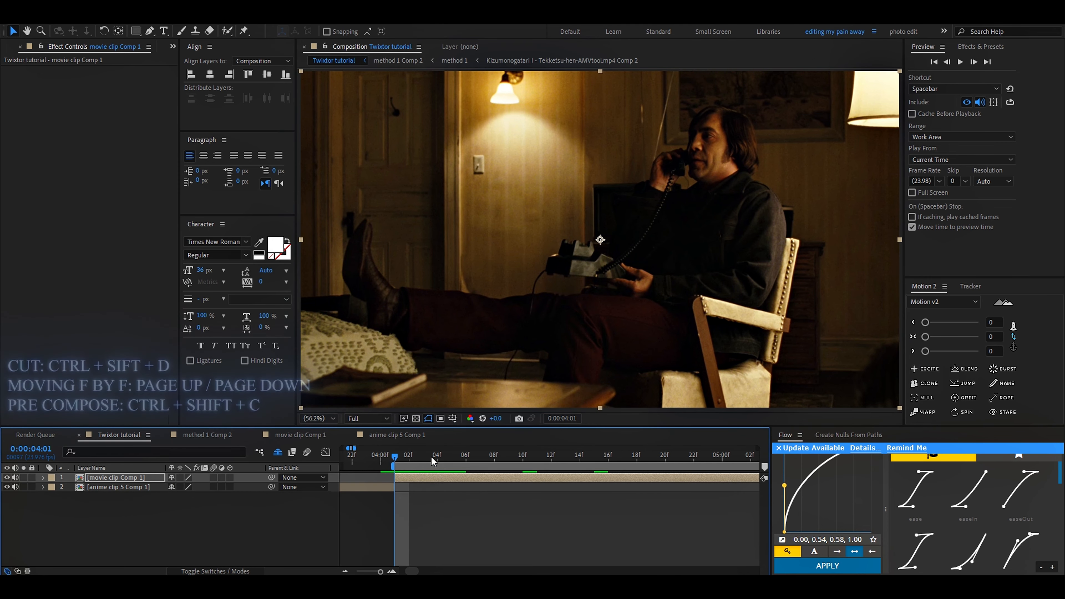
pyautogui.click(453, 459)
pyautogui.hotkey('ctrl', 'shift', 'd')
pyautogui.hotkey('ctrl', 'z')
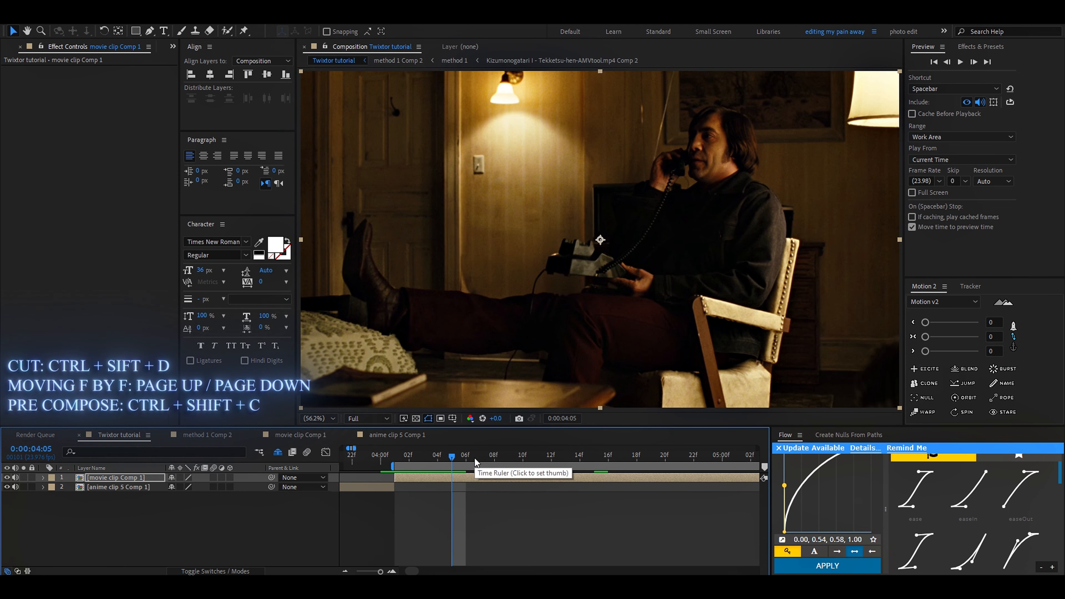
pyautogui.hotkey('ctrl', 'shift', 'd')
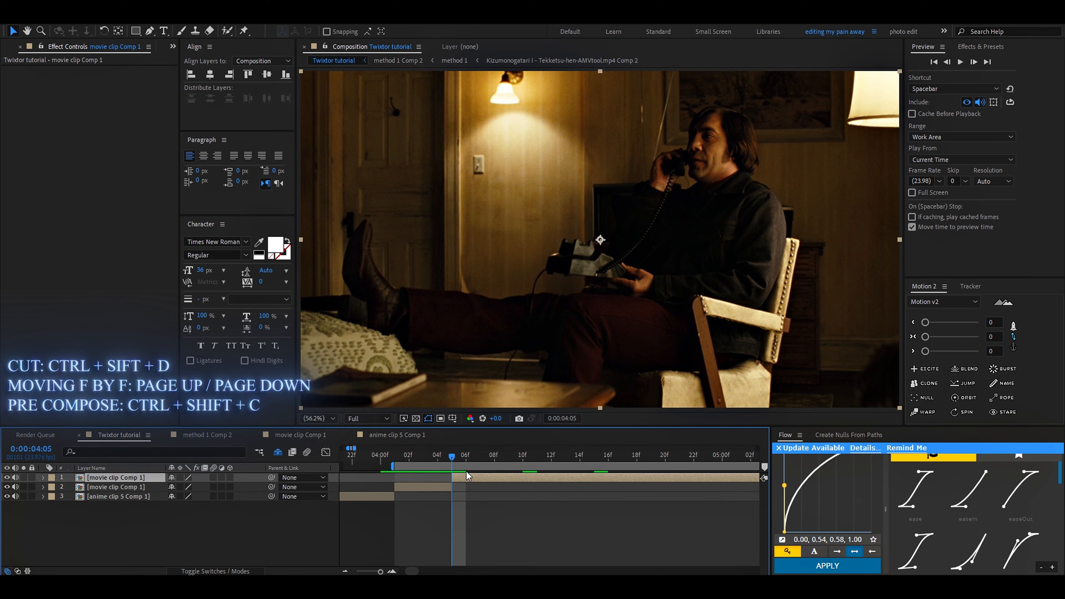
pyautogui.hotkey('ctrl', 'z')
# Step: Split the movie clip Comp 1 layer at 0:00:04:07, 0:00:04:13 and 0:00:04:22
pyautogui.moveTo(397, 459); pyautogui.dragTo(453, 485)
pyautogui.scroll(-1, 484, 482)
pyautogui.click(451, 459)
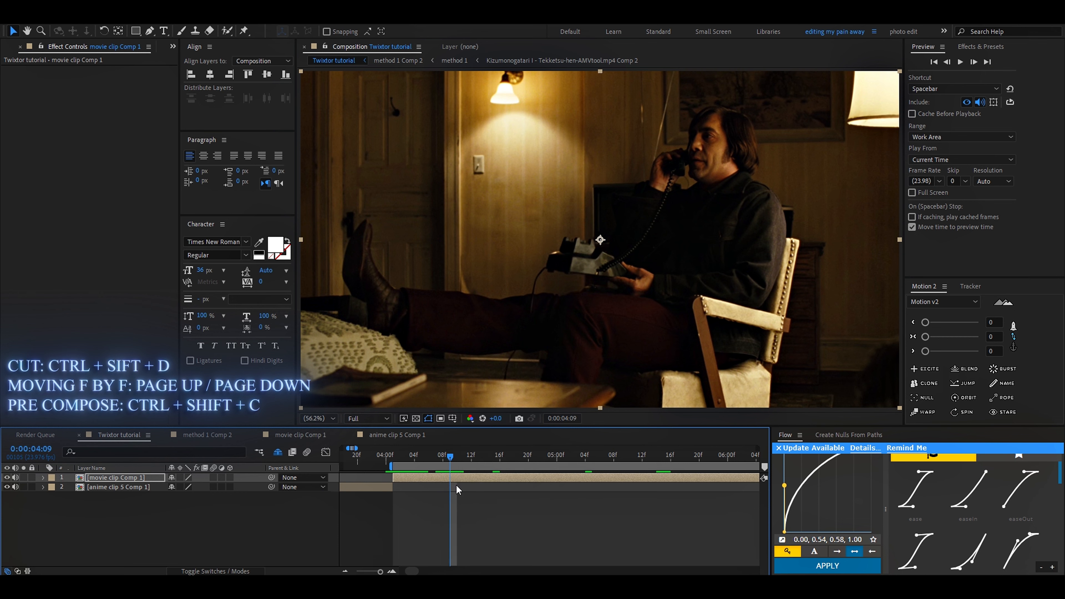
pyautogui.scroll(1, 399, 466)
pyautogui.click(389, 460)
pyautogui.moveTo(463, 479); pyautogui.dragTo(474, 477)
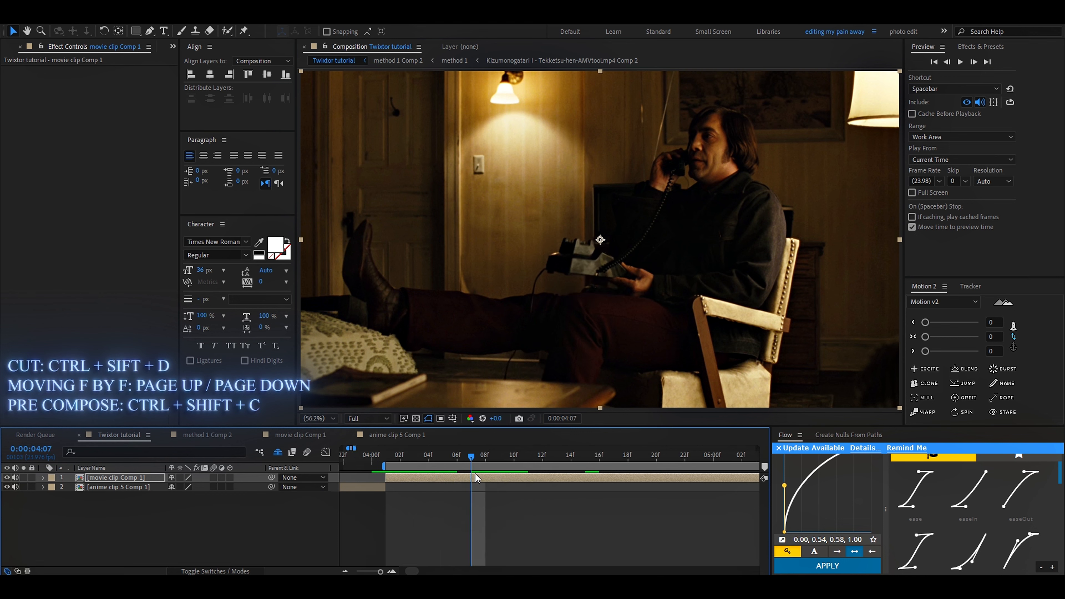
pyautogui.hotkey('ctrl', 'shift', 'd')
pyautogui.click(557, 460)
pyautogui.hotkey('ctrl', 'shift', 'd')
pyautogui.click(684, 459)
pyautogui.hotkey('ctrl', 'shift', 'd')
# Step: Select the first three movie clip segments and trim each of them to its first frame
pyautogui.scroll(-1, 608, 482)
pyautogui.scroll(1, 603, 498)
pyautogui.moveTo(614, 499); pyautogui.dragTo(475, 497)
pyautogui.scroll(-1, 514, 491)
pyautogui.scroll(2, 407, 465)
pyautogui.click(416, 460)
pyautogui.scroll(-1, 474, 482)
pyautogui.click(641, 489)
pyautogui.keyDown('shift'); pyautogui.click(450, 506); pyautogui.keyUp('shift')
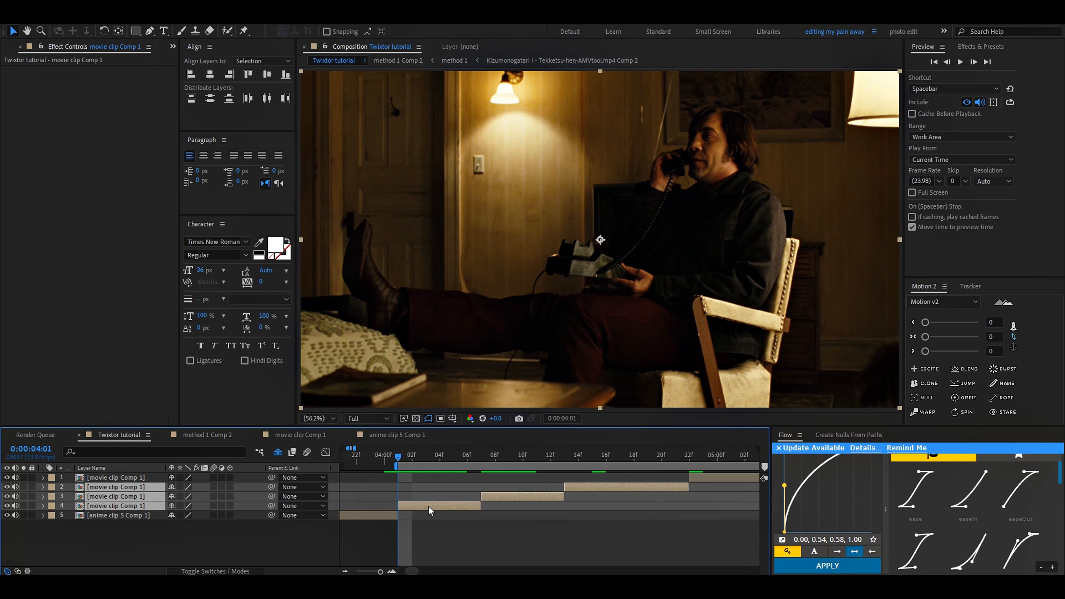
pyautogui.moveTo(469, 506); pyautogui.dragTo(366, 505)
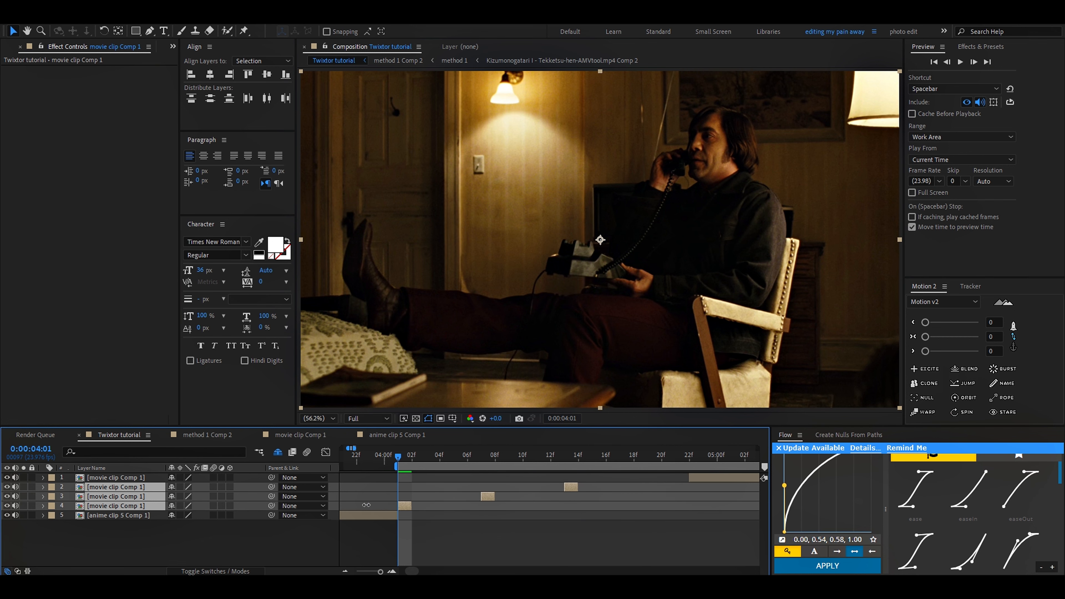
# Step: Select only the first one-frame segment and scrub across the gaps between the trimmed movie clip segments
pyautogui.click(492, 535)
pyautogui.rightClick(408, 507)
pyautogui.click(426, 510)
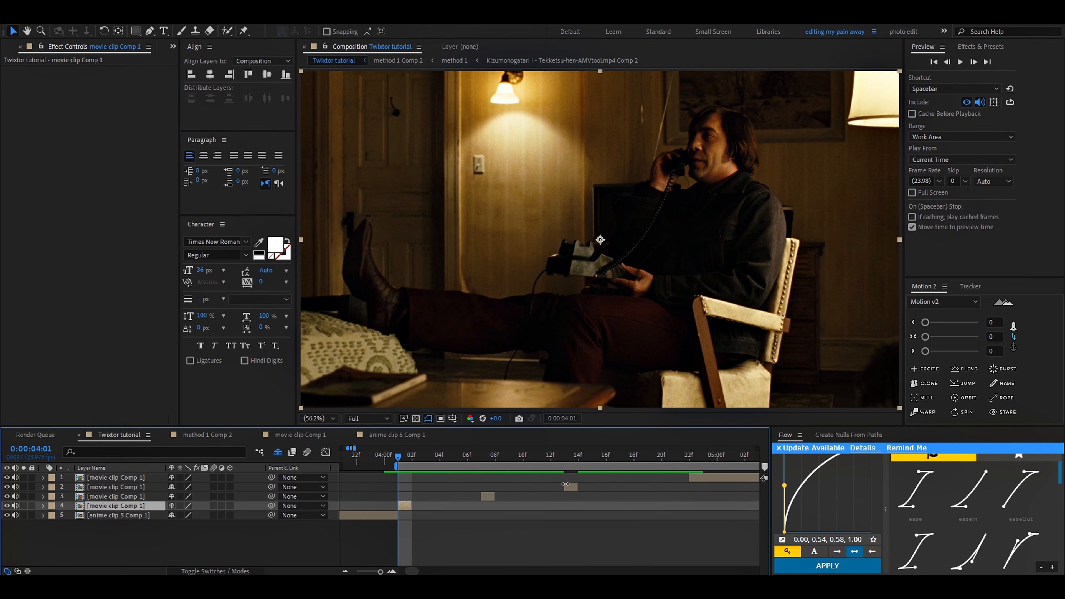
pyautogui.moveTo(418, 461); pyautogui.dragTo(565, 480)
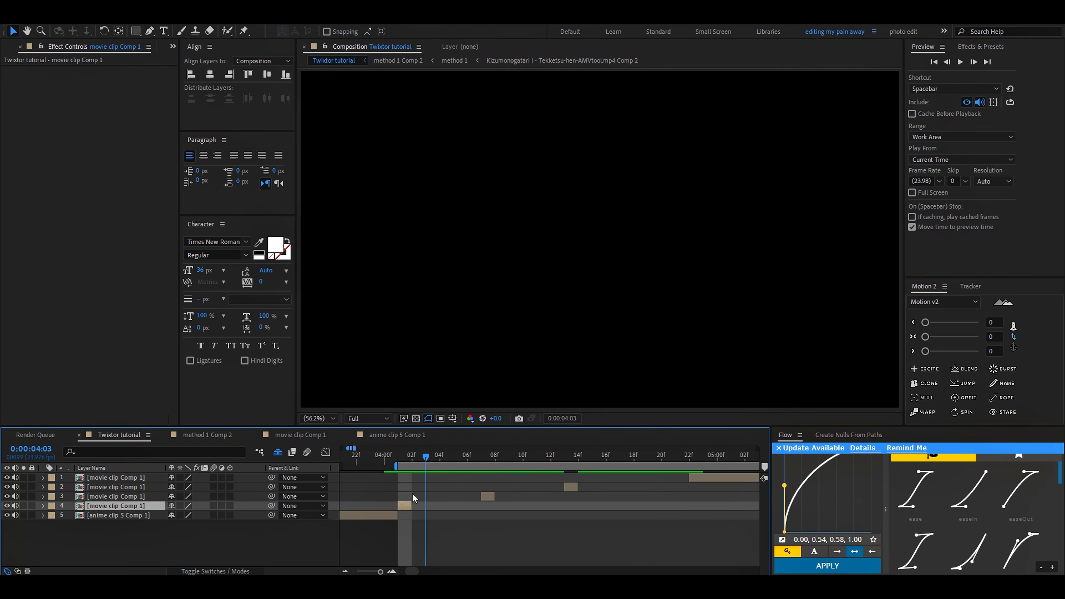
# Step: Select the three one-frame movie clip segments and sequence them back to back from 0:00:04:01 with Sequence Layers
pyautogui.moveTo(490, 498); pyautogui.dragTo(402, 504)
pyautogui.moveTo(571, 487)
pyautogui.mouseDown()
pyautogui.moveTo(420, 491)
pyautogui.moveTo(464, 500)
pyautogui.moveTo(573, 488)
pyautogui.mouseUp()
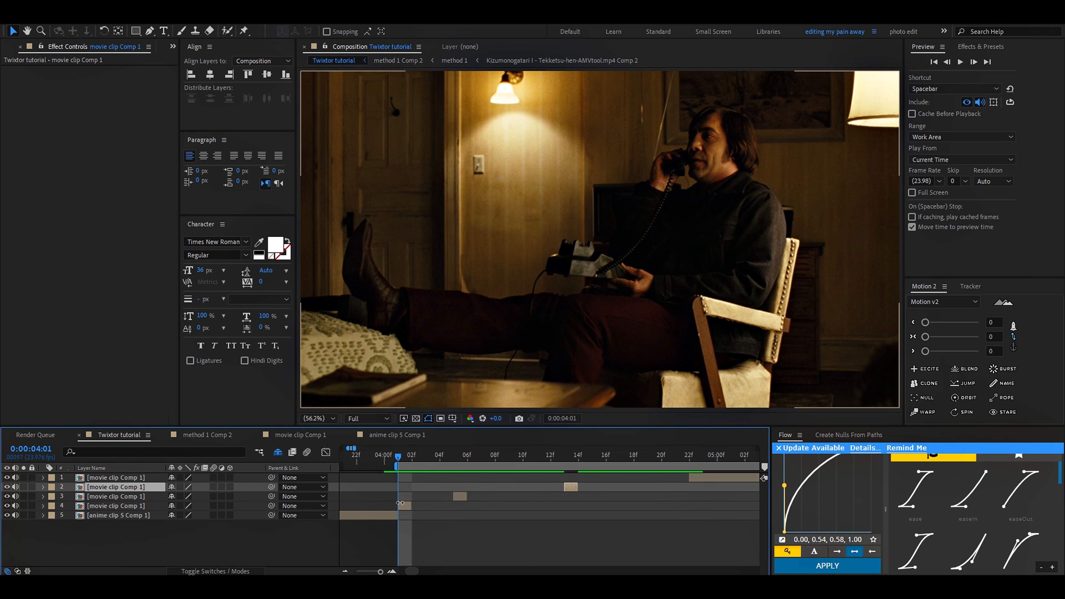
pyautogui.click(405, 506)
pyautogui.keyDown('shift'); pyautogui.click(570, 486); pyautogui.keyUp('shift')
pyautogui.rightClick(570, 486)
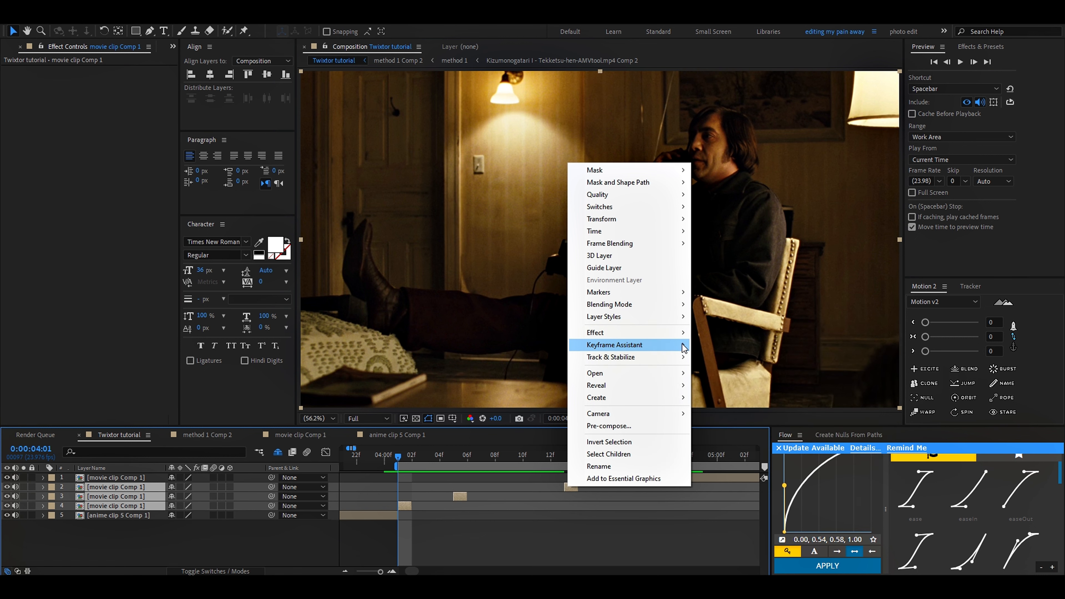
pyautogui.click(731, 441)
pyautogui.press('Return')
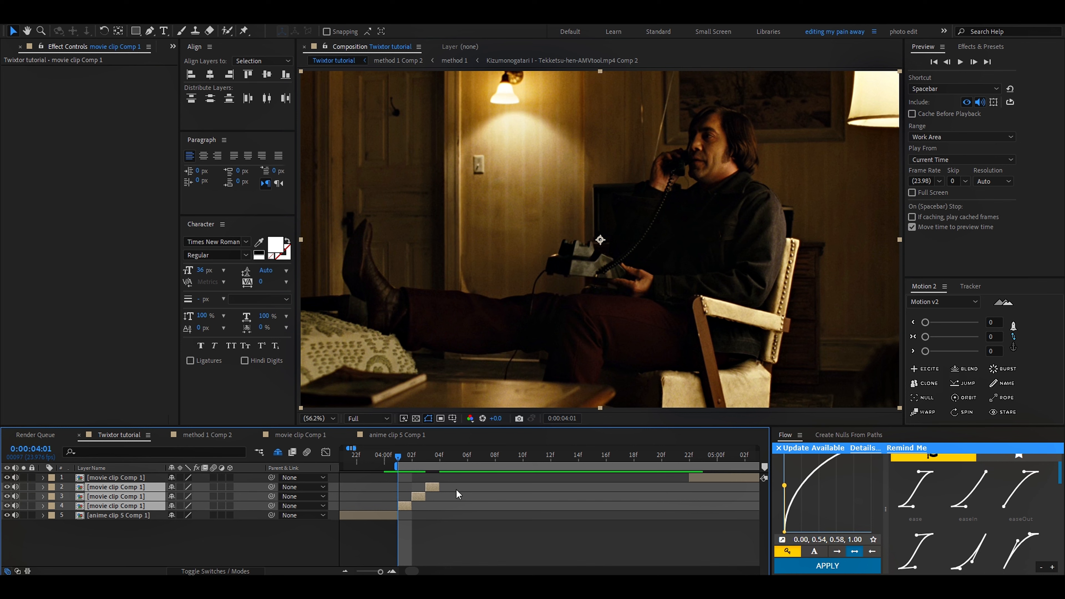
# Step: Pre-compose the three sequenced segments, moving all attributes into the new composition and adjusting its duration to the selected layers' time span
pyautogui.hotkey('ctrl', 'shift', 'x')
pyautogui.hotkey('ctrl', 'shift', 'c')
pyautogui.press('Escape')
pyautogui.scroll(4, 343, 509)
pyautogui.hotkey('ctrl', 'shift', 'c')
pyautogui.press('Escape')
pyautogui.scroll(-3, 402, 508)
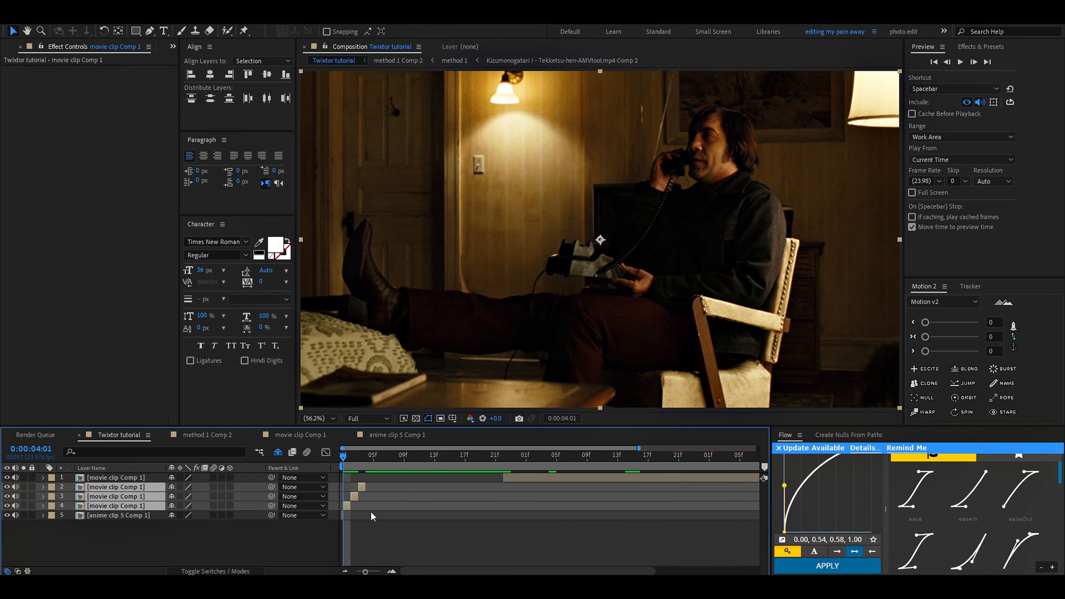
pyautogui.hotkey('ctrl', 'shift', 'c')
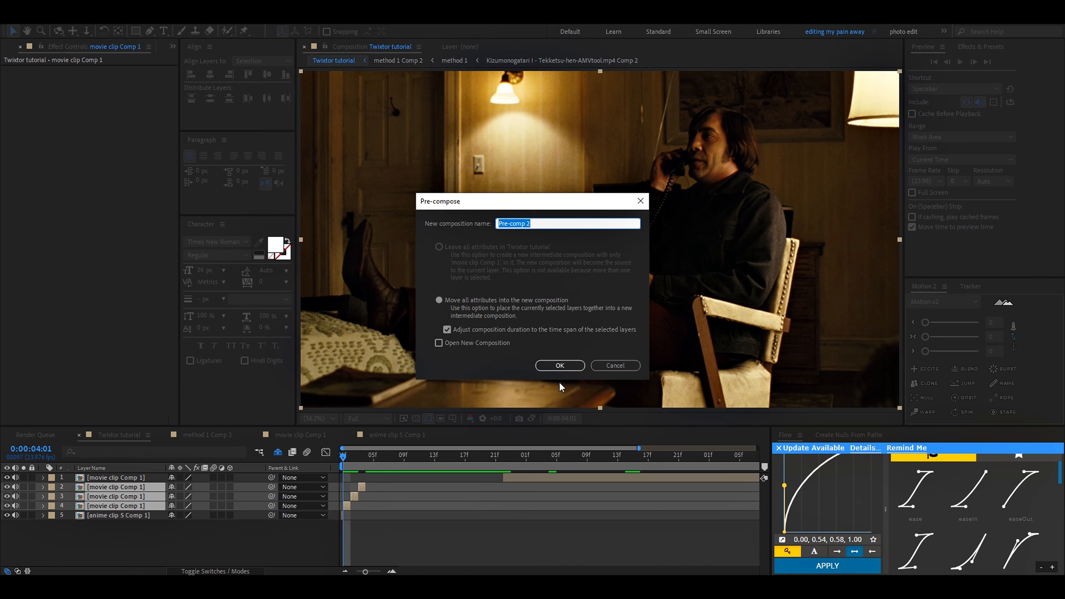
pyautogui.click(560, 366)
pyautogui.scroll(3, 334, 520)
pyautogui.click(388, 477)
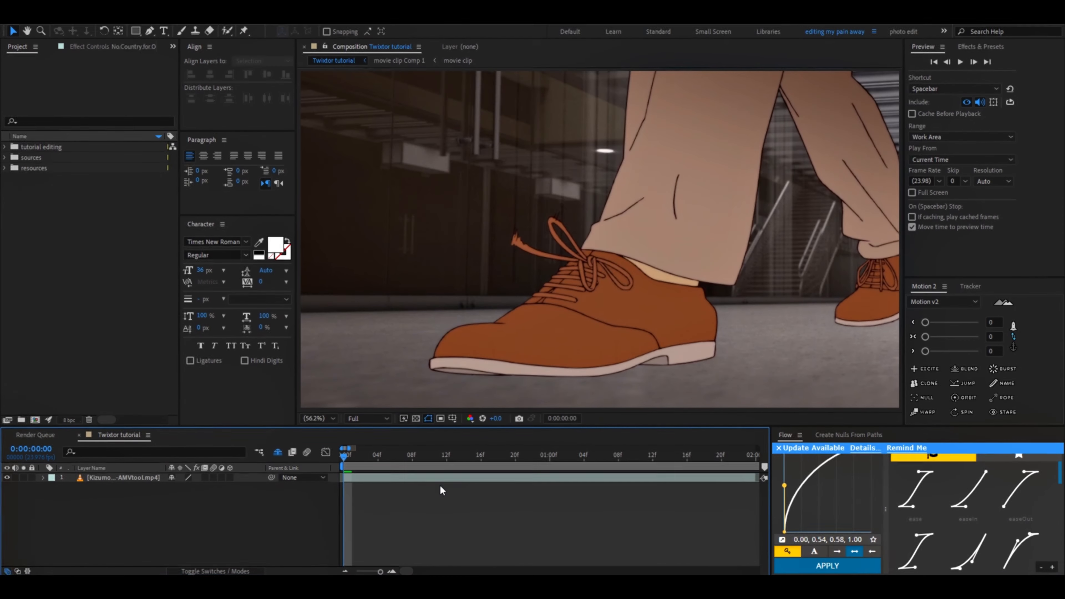
# Step: Select the anime walking clip, shift it left within the composition frame and scrub through its first frames
pyautogui.click(415, 478)
pyautogui.moveTo(358, 458); pyautogui.dragTo(432, 457)
pyautogui.scroll(-1, 402, 457)
pyautogui.moveTo(646, 325); pyautogui.dragTo(530, 331)
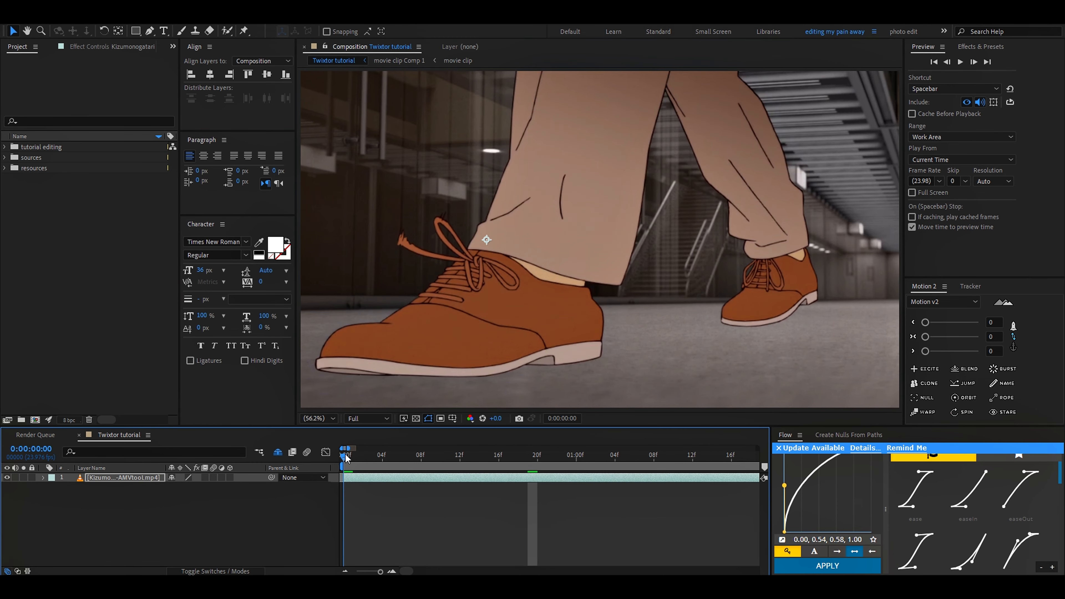
pyautogui.moveTo(346, 457); pyautogui.dragTo(392, 480)
pyautogui.scroll(4, 392, 481)
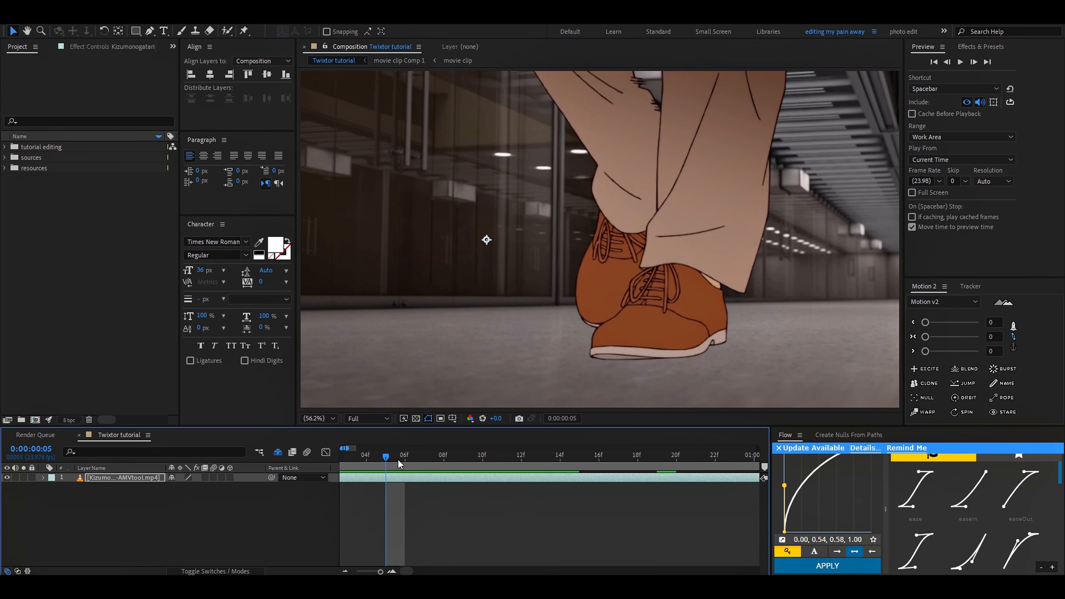
# Step: Compare the foot positions in the anime clip's neighbouring frames 0:00:00:05 and 0:00:00:06
pyautogui.moveTo(474, 460)
pyautogui.mouseDown()
pyautogui.moveTo(450, 460)
pyautogui.moveTo(478, 475)
pyautogui.mouseUp()
pyautogui.scroll(-4, 480, 487)
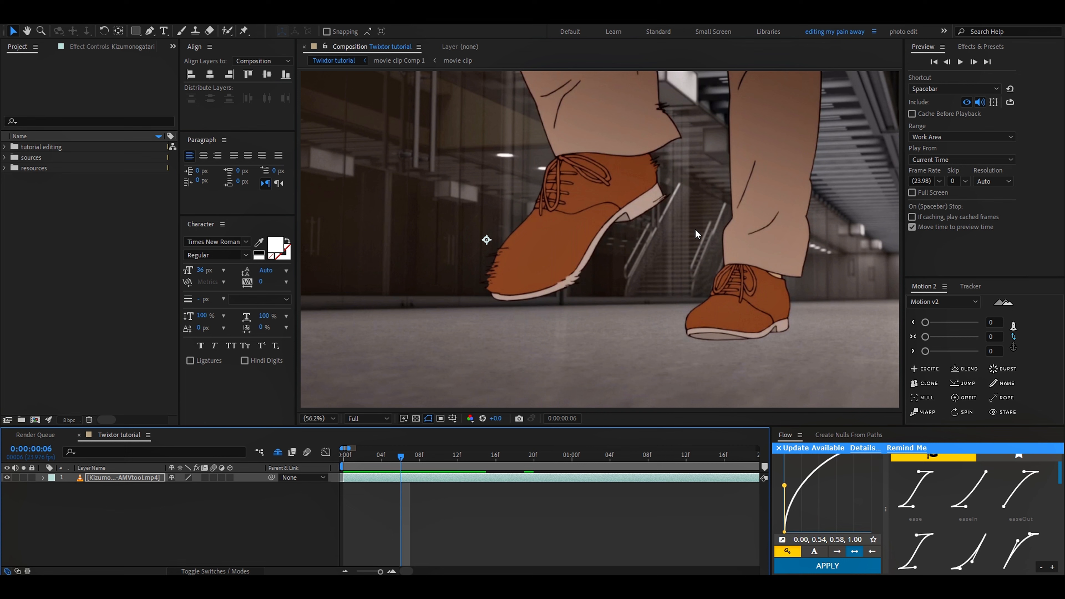
pyautogui.click(398, 461)
pyautogui.moveTo(398, 464); pyautogui.dragTo(401, 461)
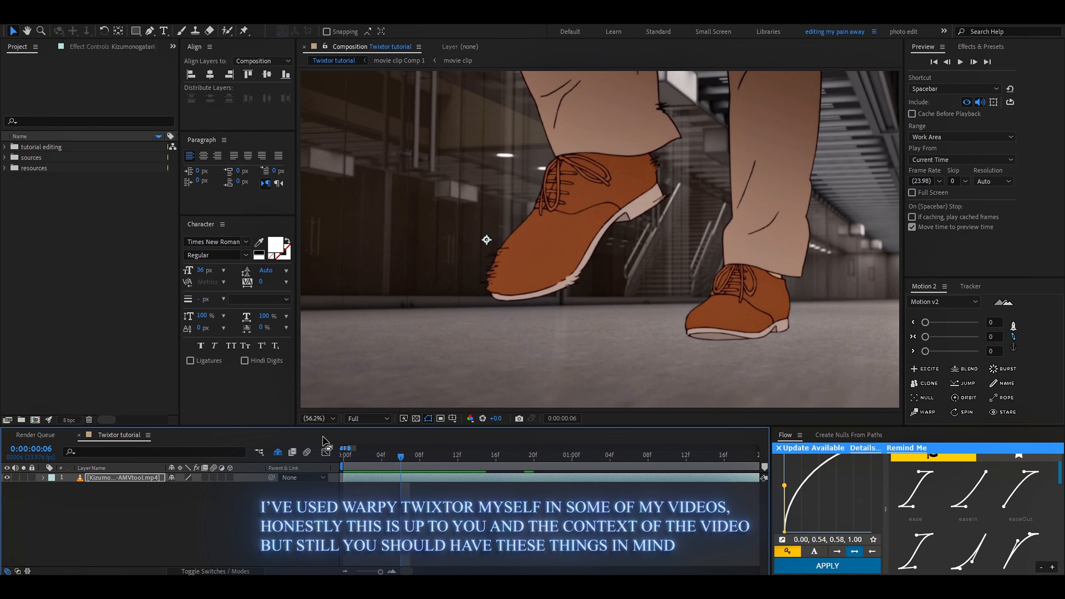
pyautogui.moveTo(399, 462)
pyautogui.mouseDown()
pyautogui.moveTo(426, 474)
pyautogui.moveTo(351, 486)
pyautogui.moveTo(398, 479)
pyautogui.mouseUp()
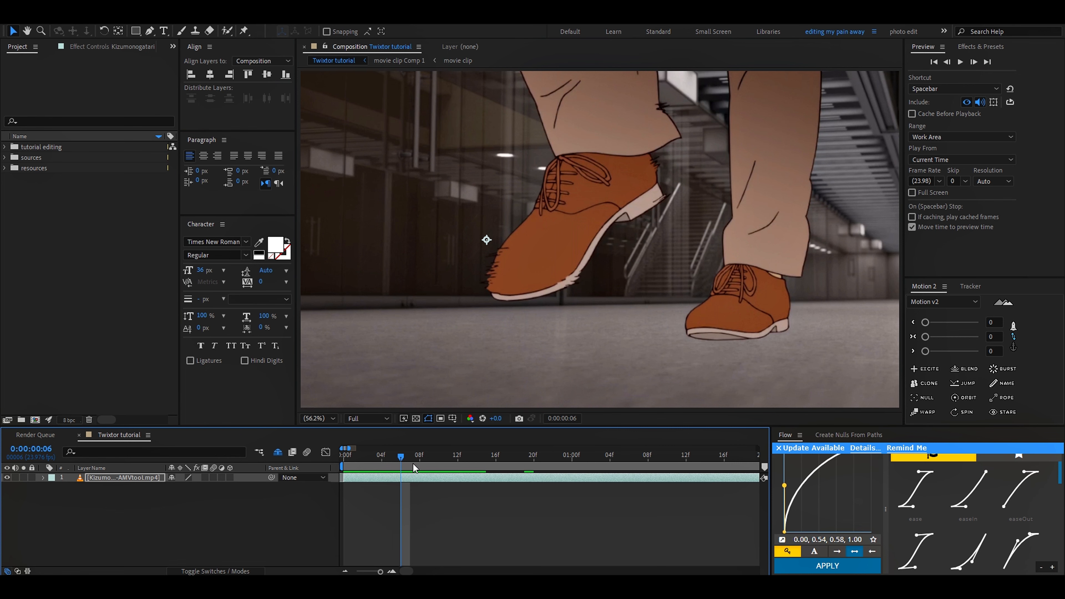
pyautogui.moveTo(403, 460); pyautogui.dragTo(393, 459)
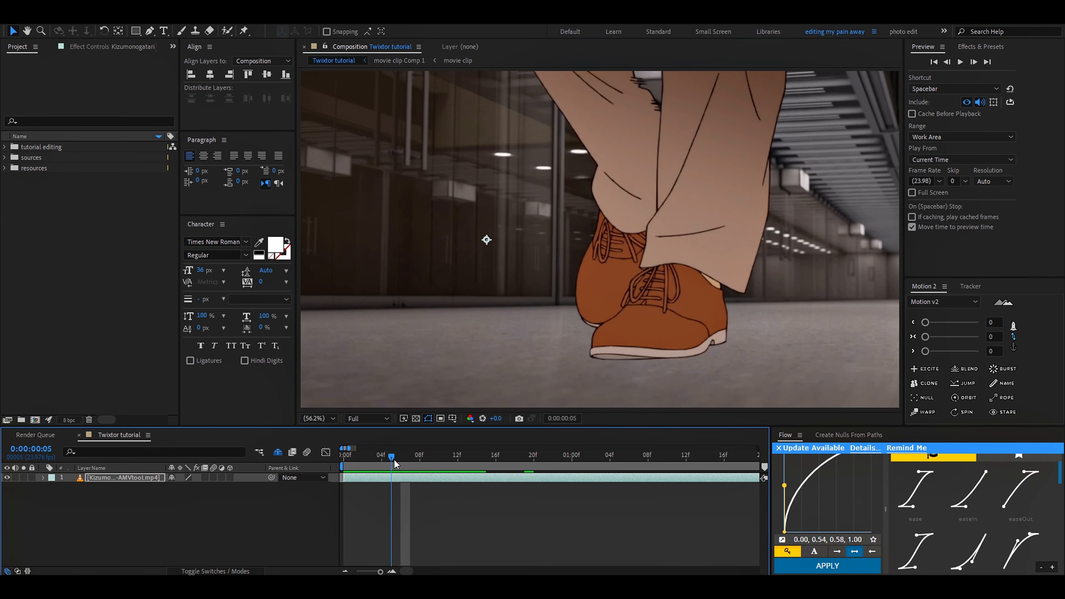
# Step: Try enabling time remapping on the anime clip, adding a keyframe at 0:00:00:05 and adjusting its value
pyautogui.hotkey('ctrl', 'alt', 't')
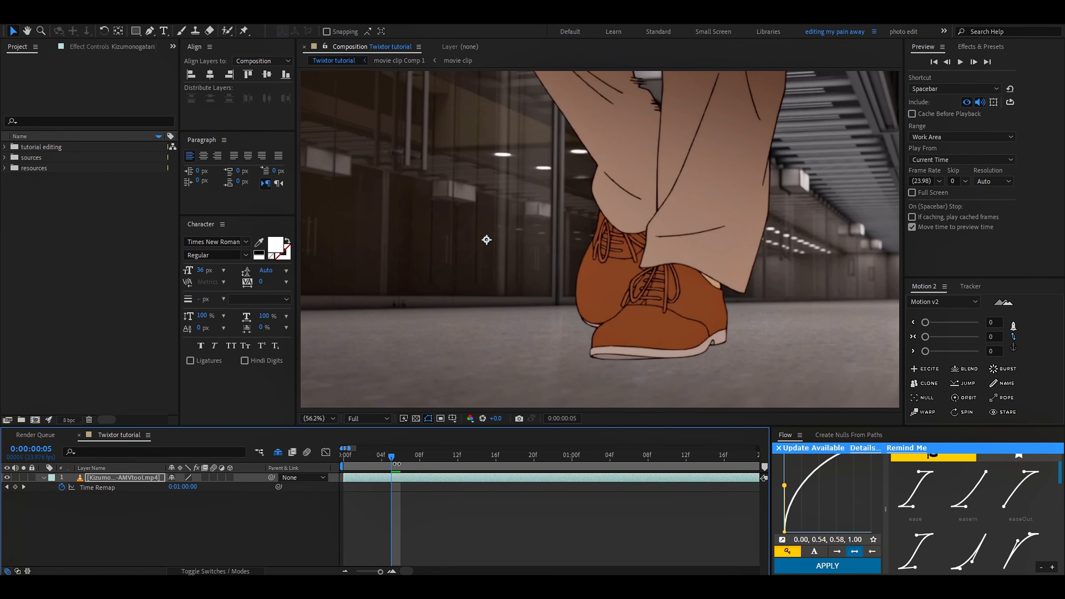
pyautogui.click(15, 487)
pyautogui.click(326, 451)
pyautogui.moveTo(392, 535); pyautogui.dragTo(392, 527)
pyautogui.hotkey('ctrl', 'z')
pyautogui.moveTo(188, 488); pyautogui.dragTo(192, 488)
pyautogui.hotkey('ctrl', 'z')
pyautogui.click(326, 452)
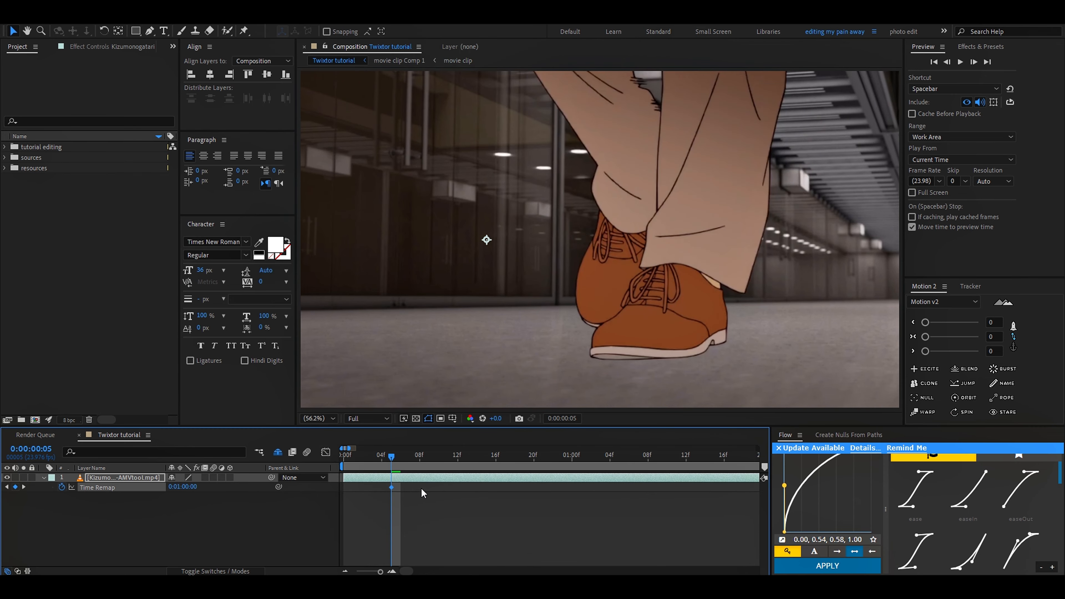
pyautogui.hotkey('ctrl', 'z')
pyautogui.hotkey('ctrl', 'z')
pyautogui.hotkey('alt', 'z')
pyautogui.hotkey('alt', 'z')
# Step: Check the anime clip's motion again from 0:00:00:06 across the following frames
pyautogui.click(413, 460)
pyautogui.moveTo(413, 460); pyautogui.dragTo(402, 463)
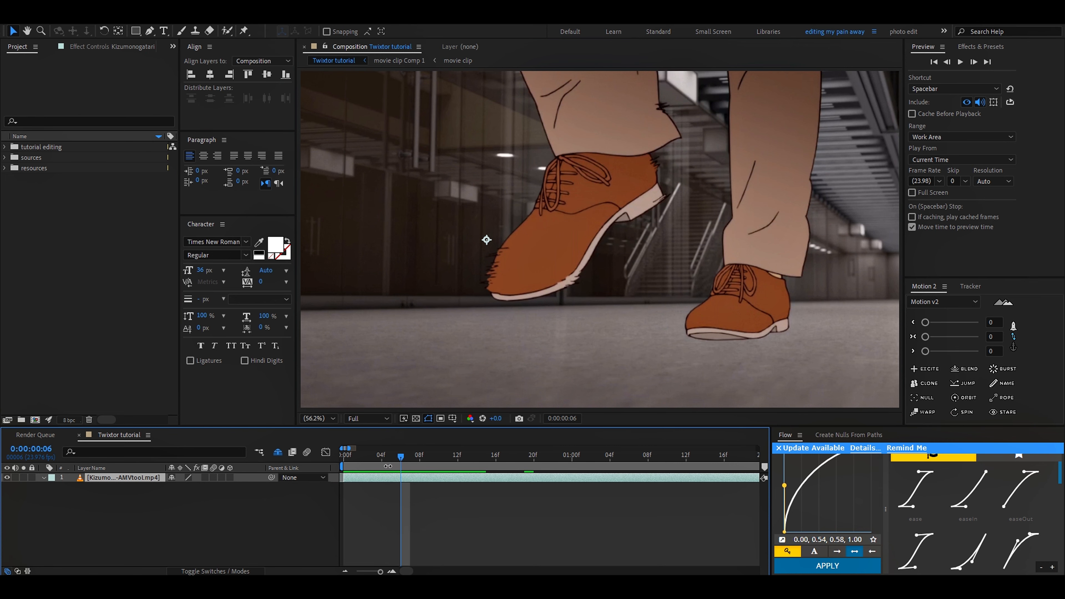
pyautogui.scroll(1, 393, 463)
pyautogui.click(389, 461)
pyautogui.moveTo(389, 466); pyautogui.dragTo(476, 466)
# Step: Shift the anime clip to the right within the composition frame and return toward its start
pyautogui.scroll(-2, 415, 478)
pyautogui.moveTo(347, 455); pyautogui.dragTo(489, 470)
pyautogui.moveTo(553, 353); pyautogui.dragTo(620, 353)
pyautogui.moveTo(489, 458); pyautogui.dragTo(355, 467)
# Step: Try splitting the anime clip layer twice near its start
pyautogui.hotkey('ctrl', 'shift', 'd')
pyautogui.hotkey('ctrl', 'shift', 'd')
pyautogui.scroll(1, 491, 458)
pyautogui.hotkey('ctrl', 'z')
pyautogui.scroll(-2, 531, 456)
pyautogui.hotkey('ctrl', 'z')
# Step: Scrub through the anime clip and return to its first frame at 0:00:00:00
pyautogui.scroll(3, 492, 458)
pyautogui.scroll(-3, 532, 459)
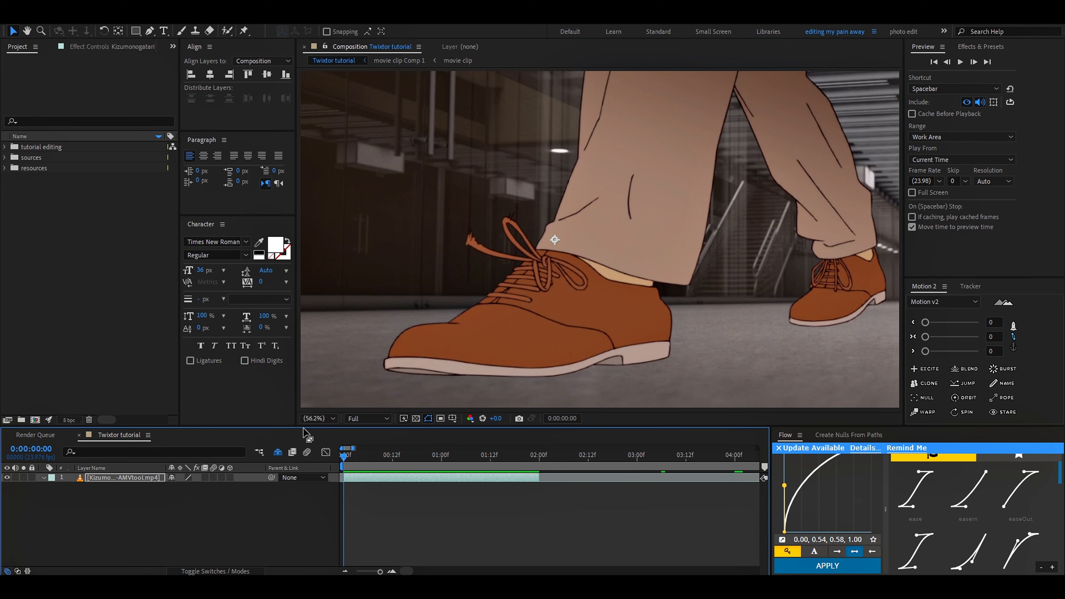
pyautogui.click(474, 457)
pyautogui.moveTo(510, 460); pyautogui.dragTo(314, 479)
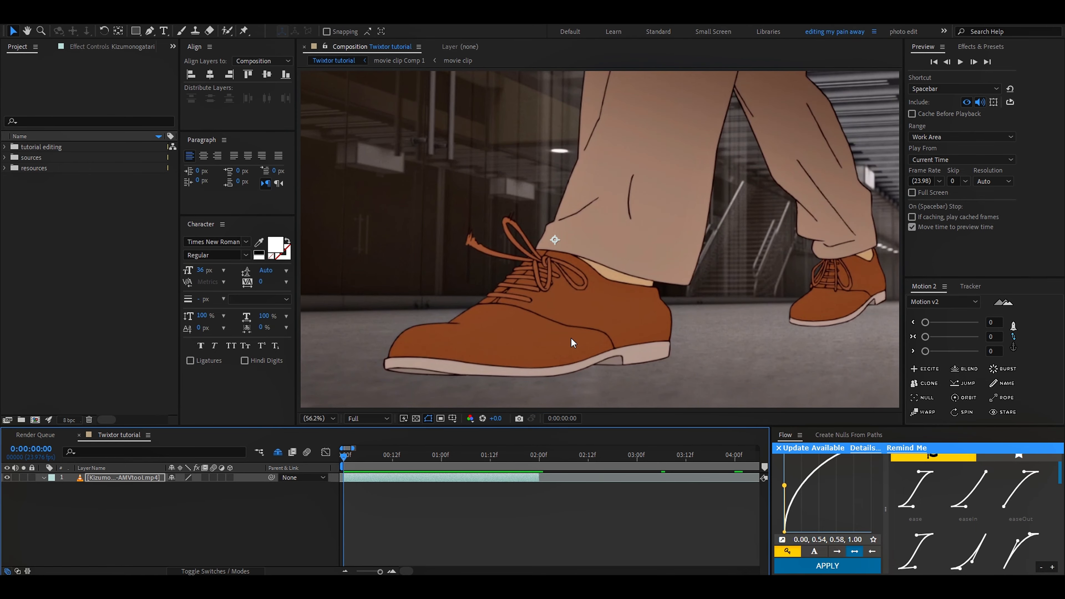